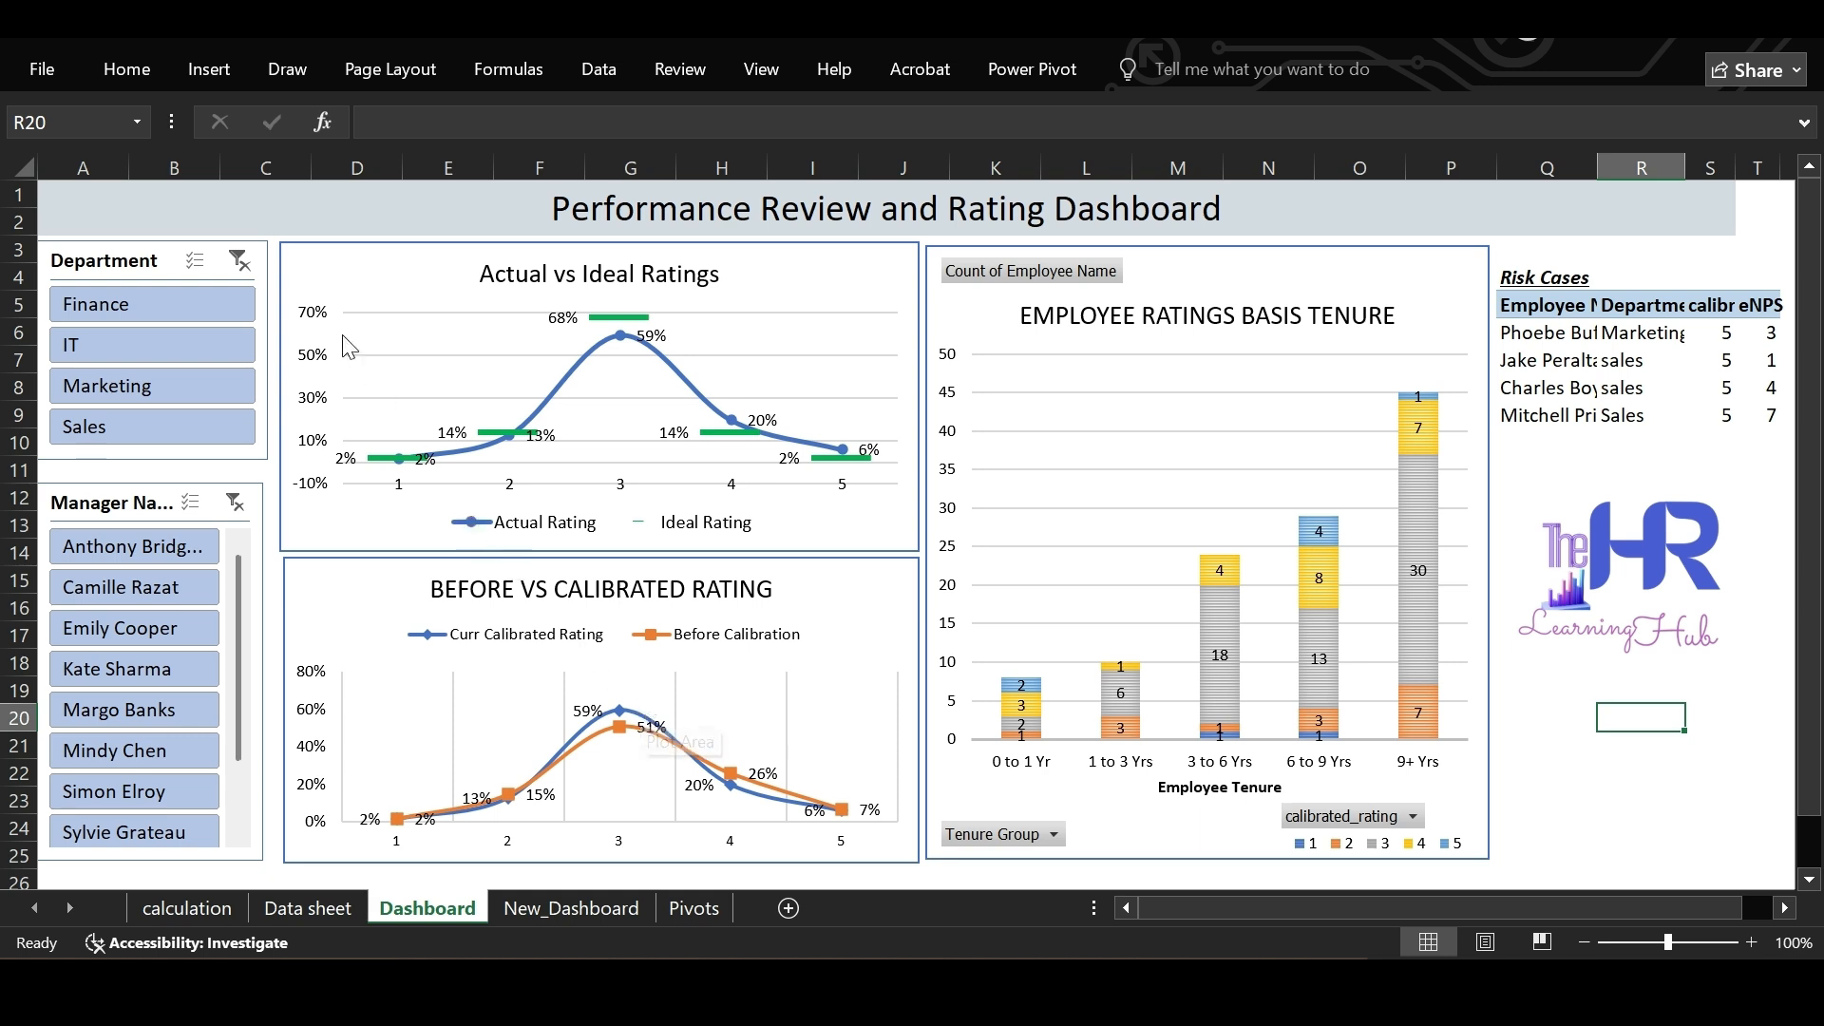
Filter the performance dashboard to the Finance department, and clear the department filter again.
click(162, 313)
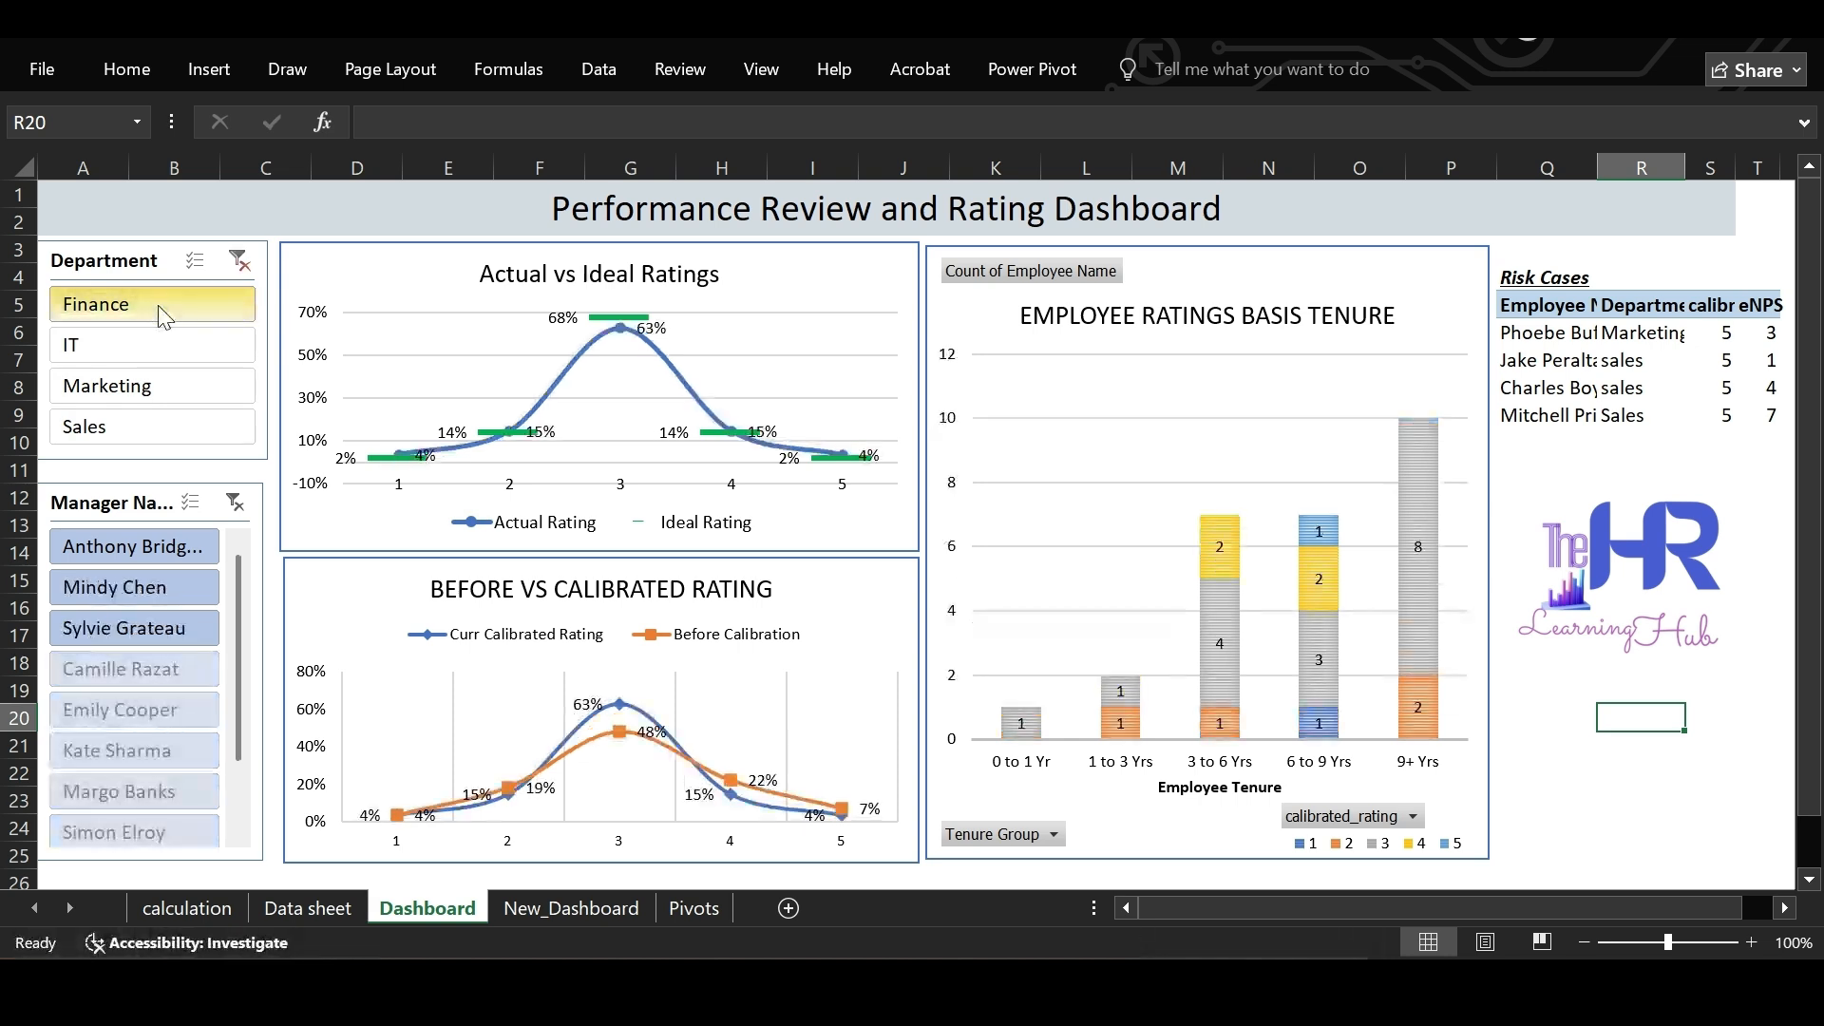
click(243, 267)
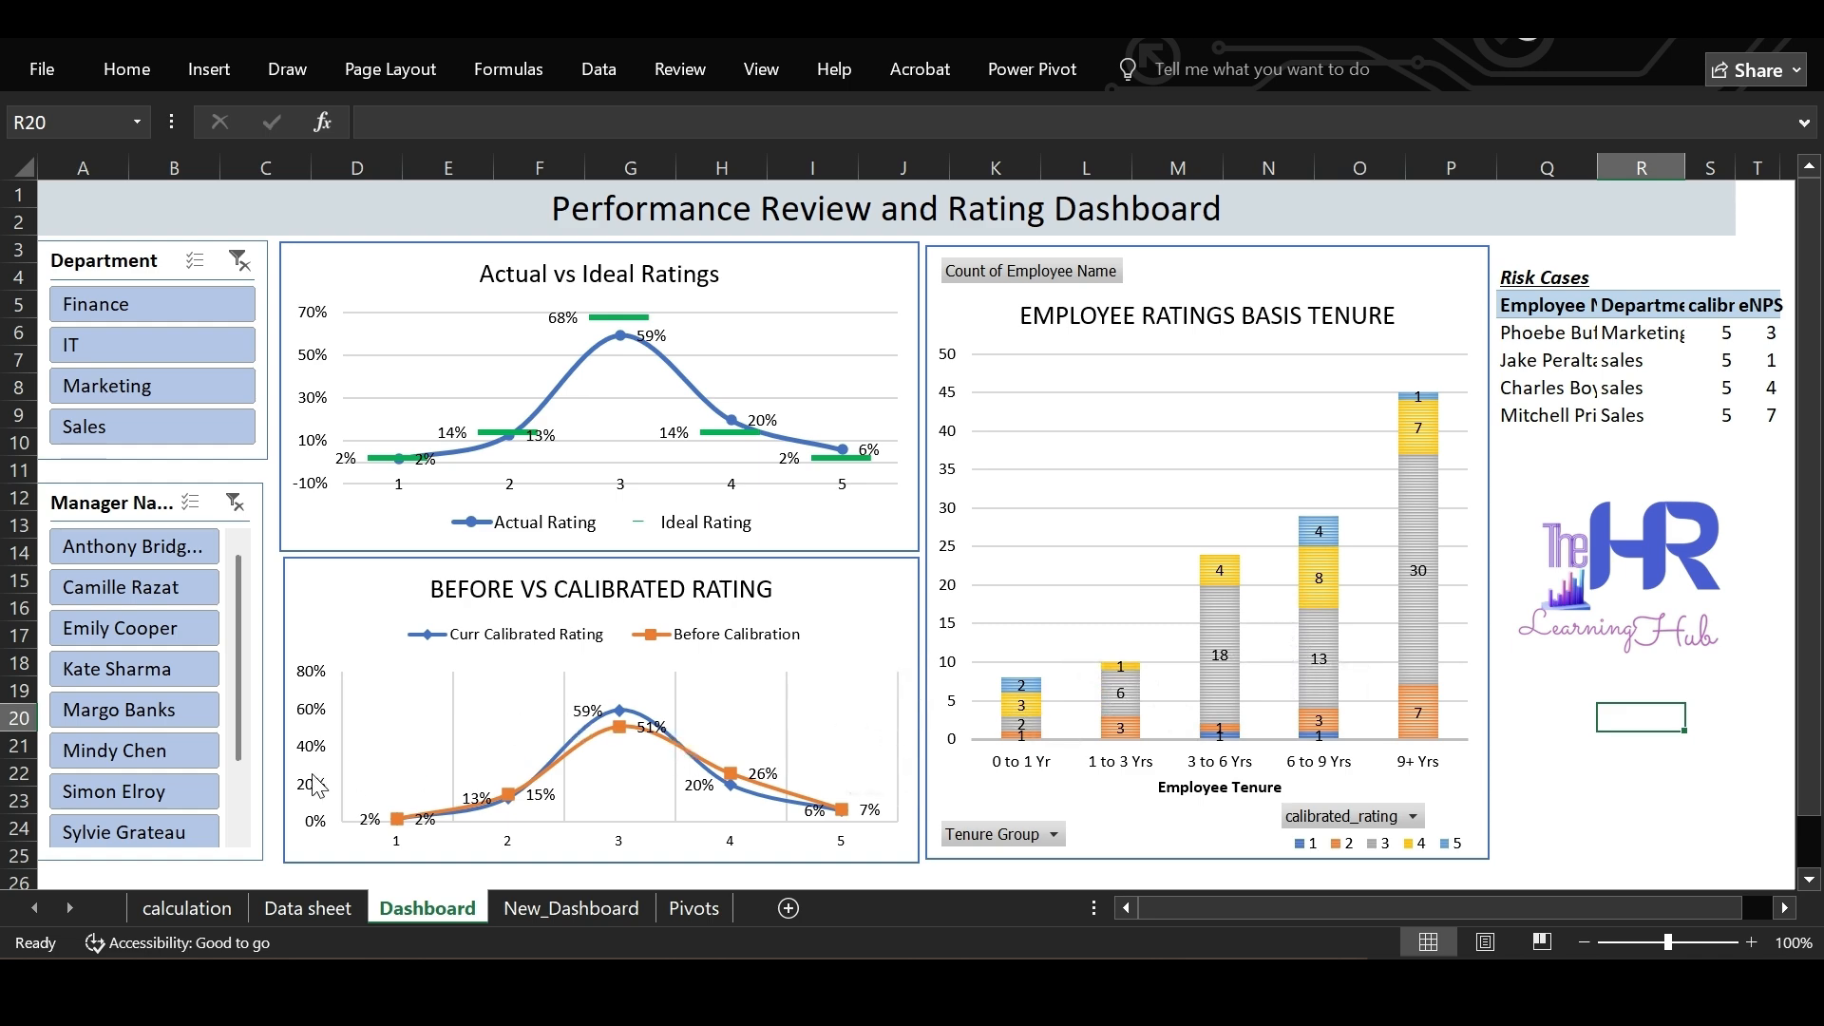
Insert a PivotTable from Table1 at cell A20 of the calculation sheet, with the data added to the Data Model.
click(310, 908)
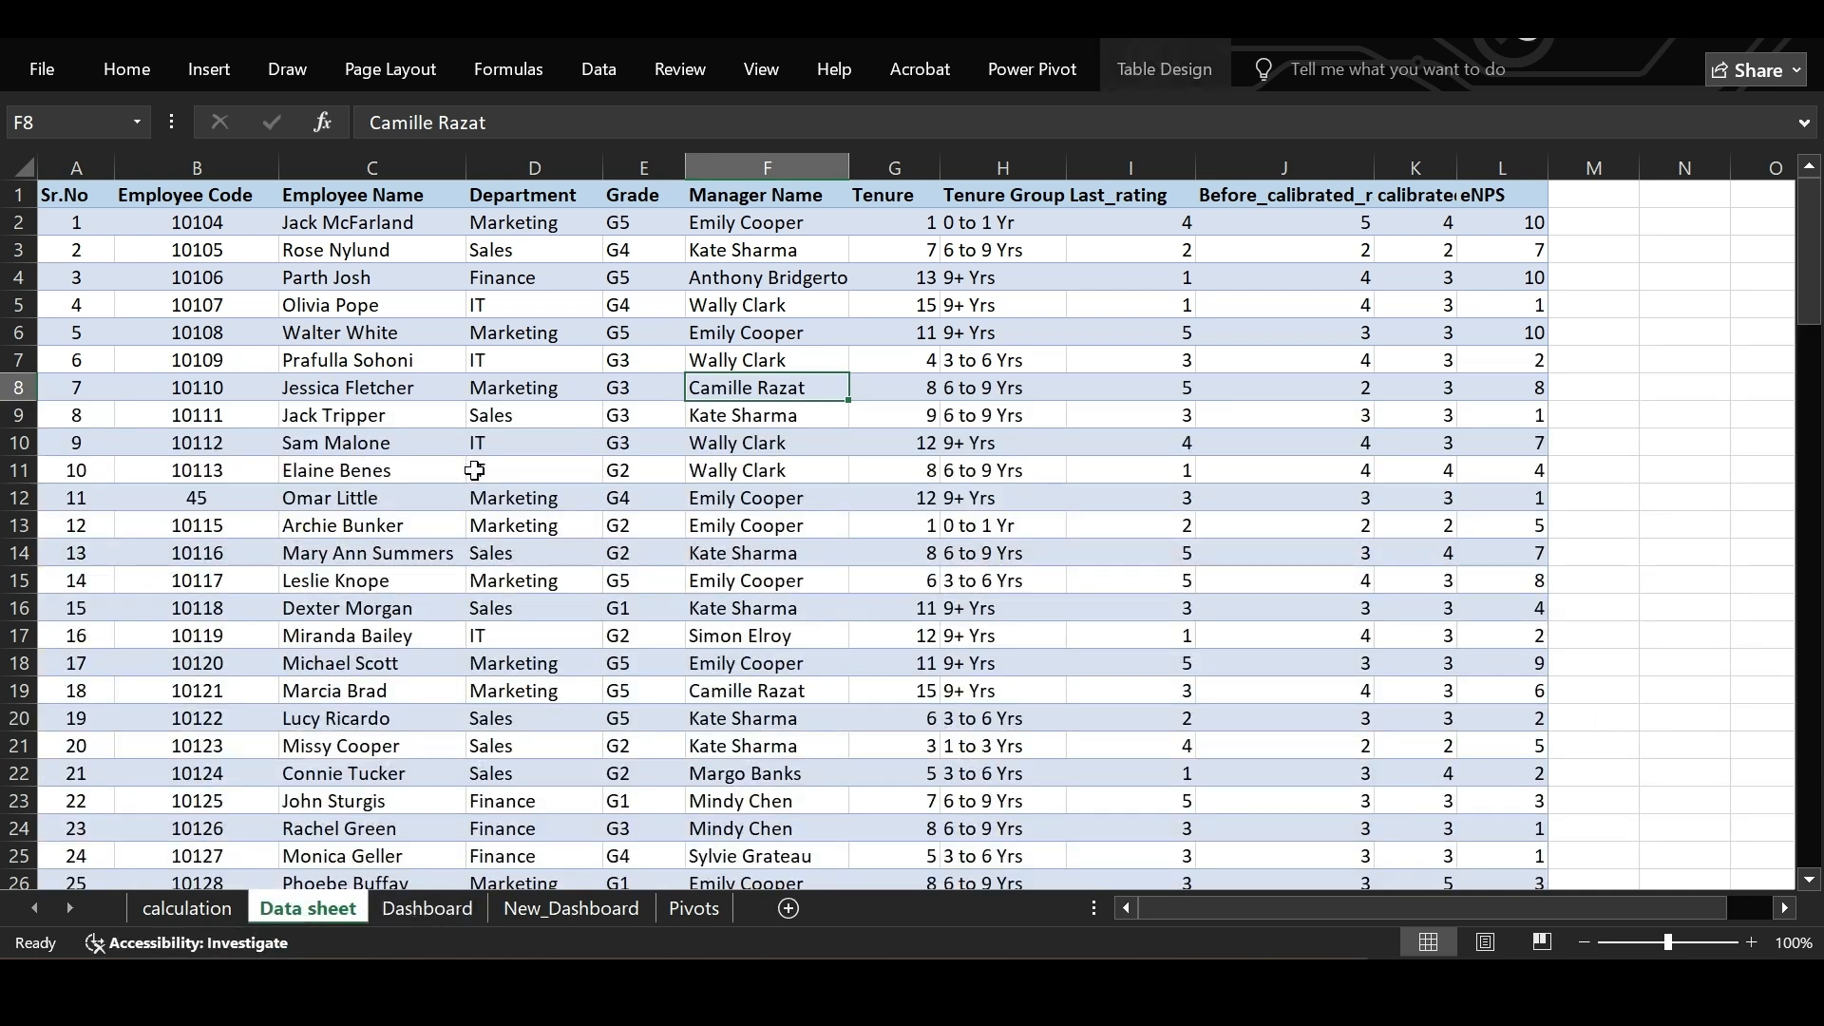
click(192, 76)
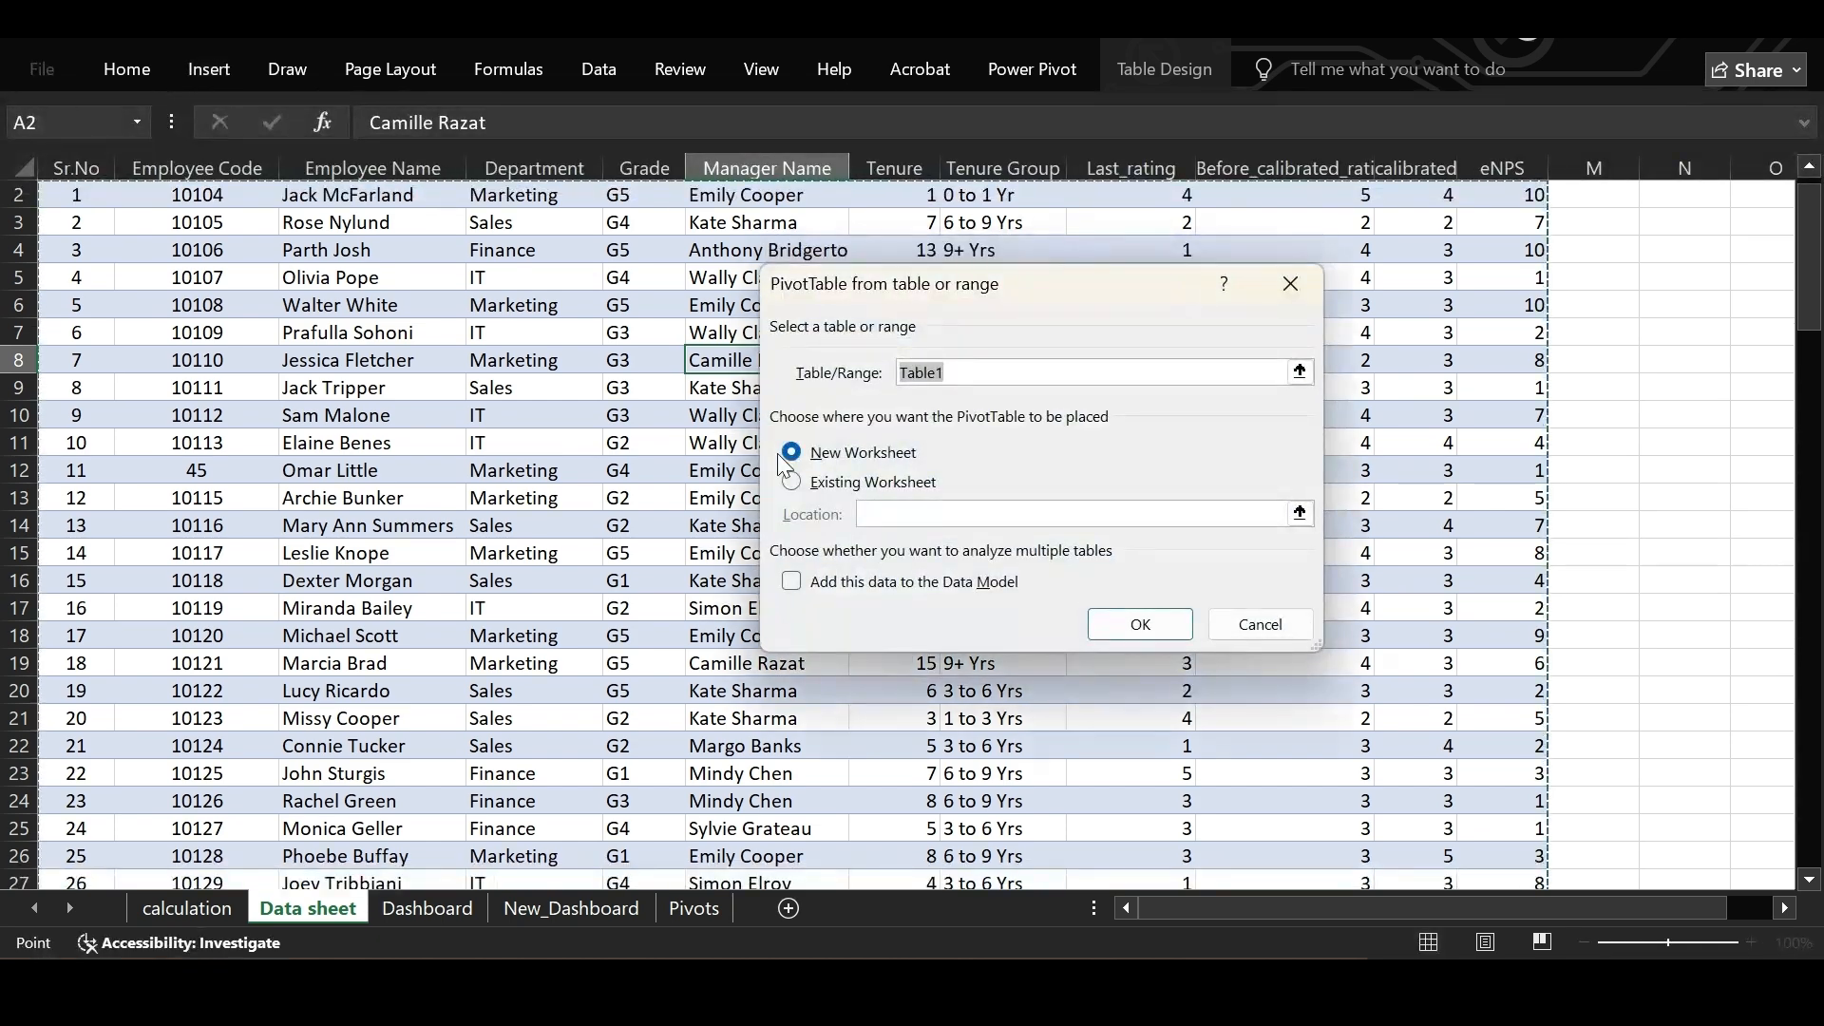
click(855, 481)
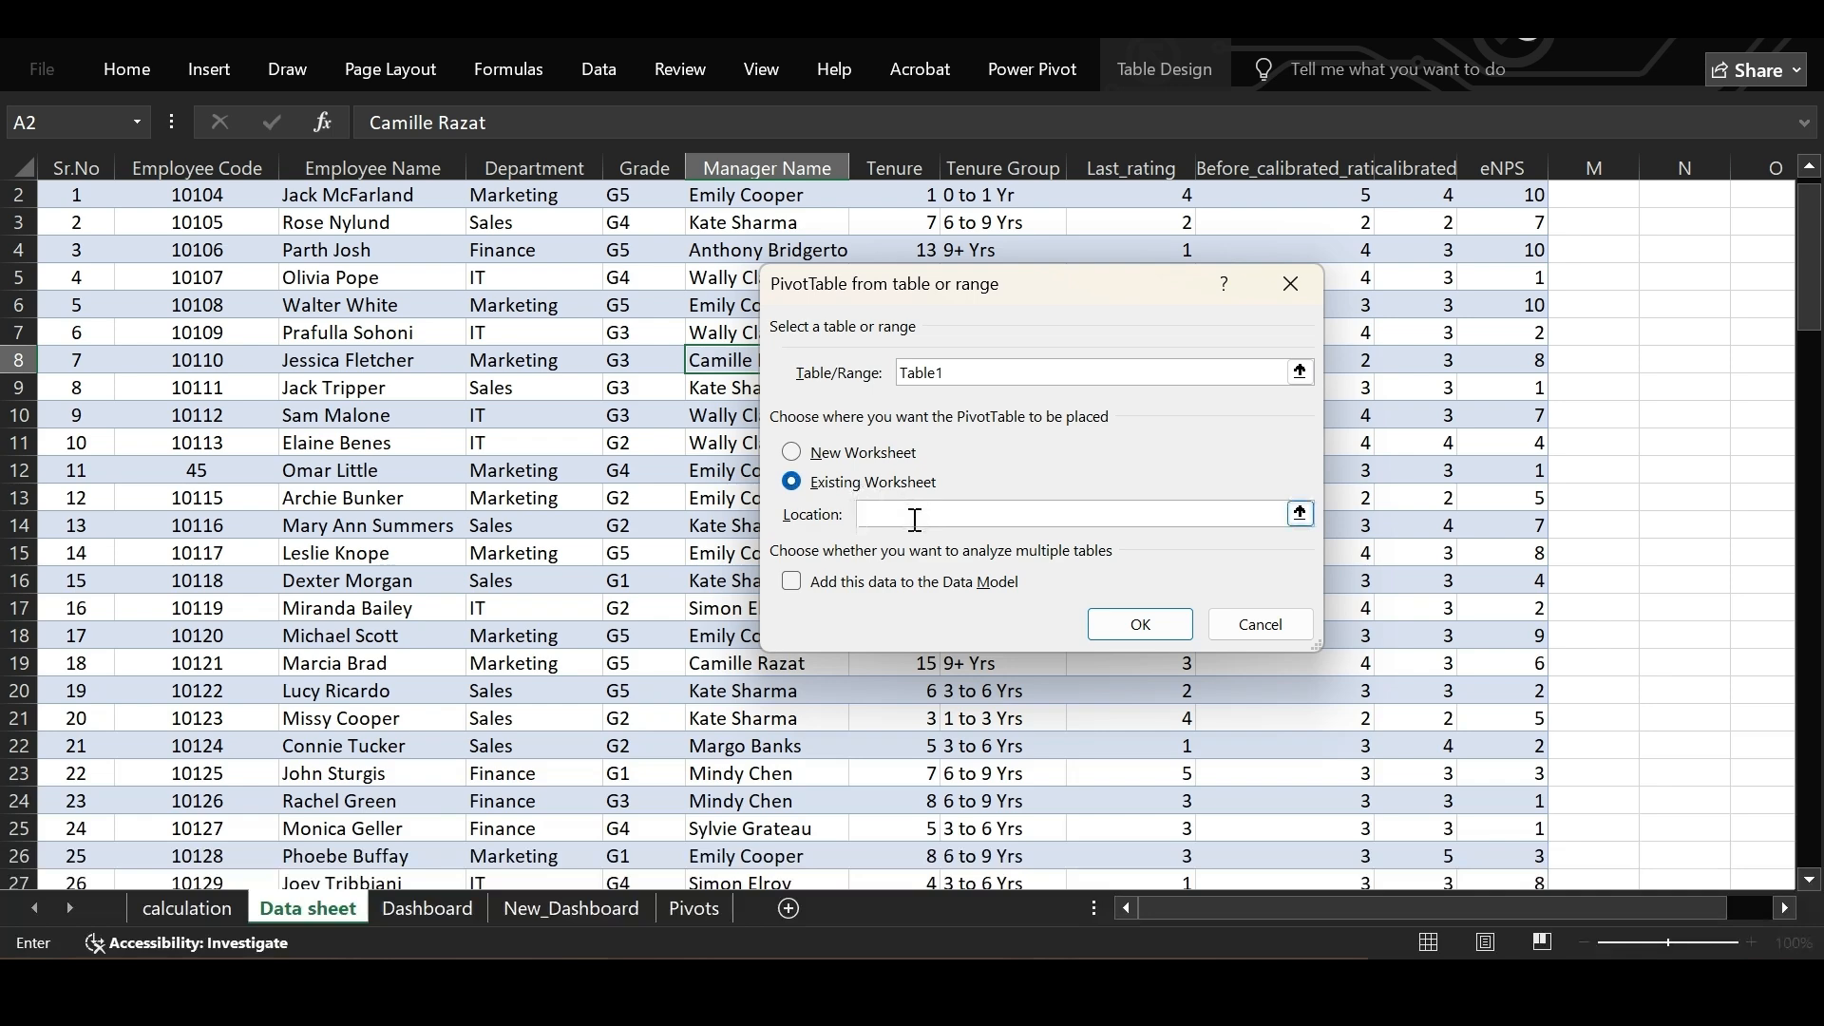
click(186, 908)
click(106, 729)
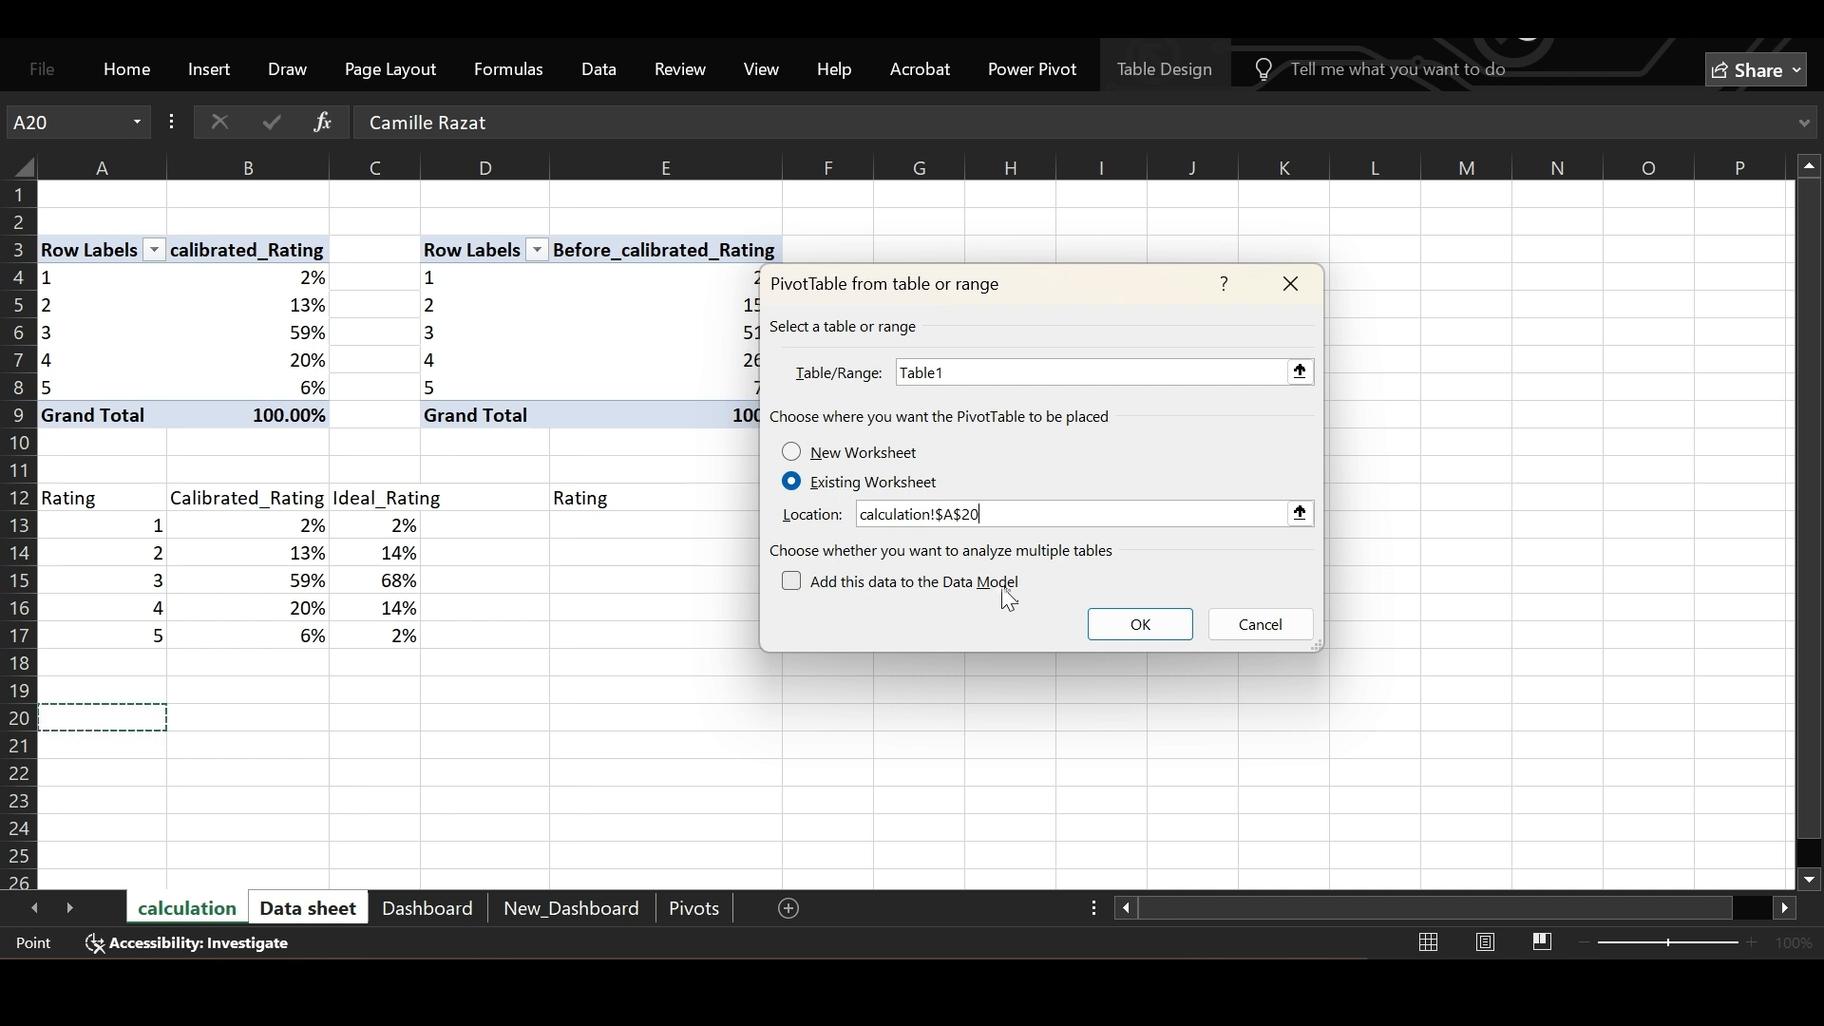
click(793, 583)
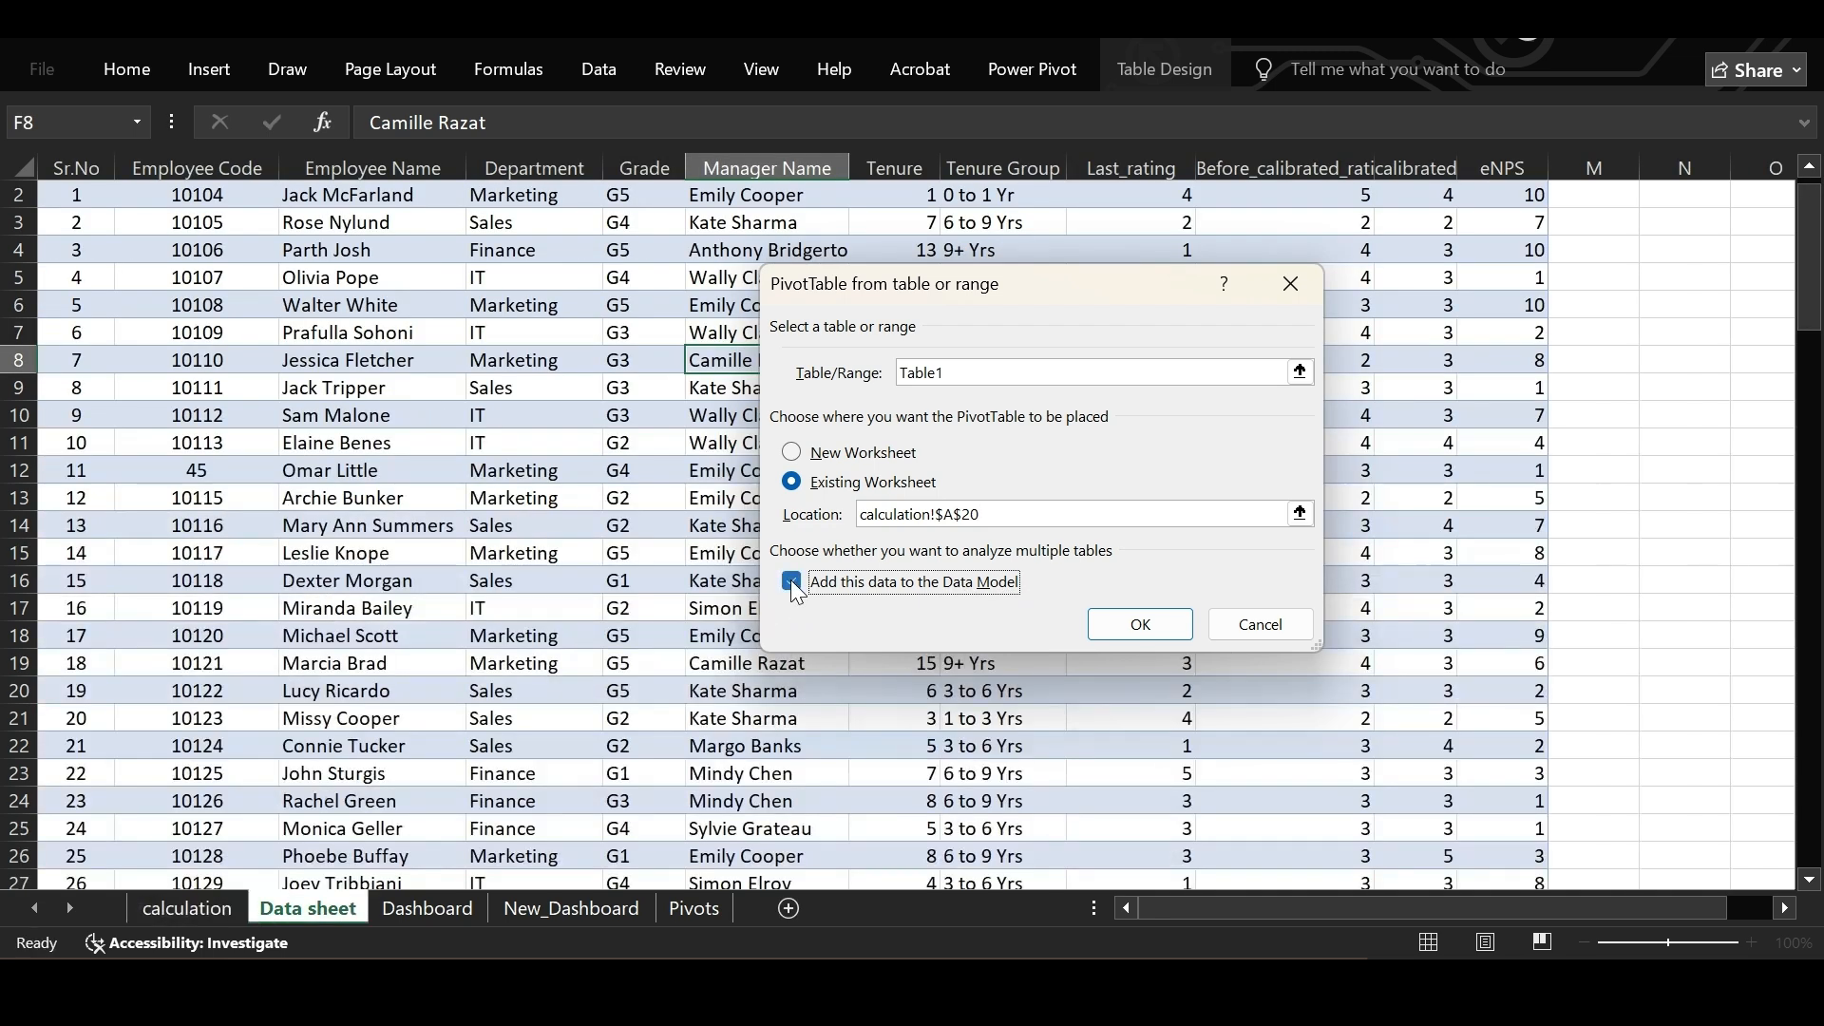
click(1139, 632)
Name the new PivotTable rating_tenure.
scroll(306, 779, down, 3)
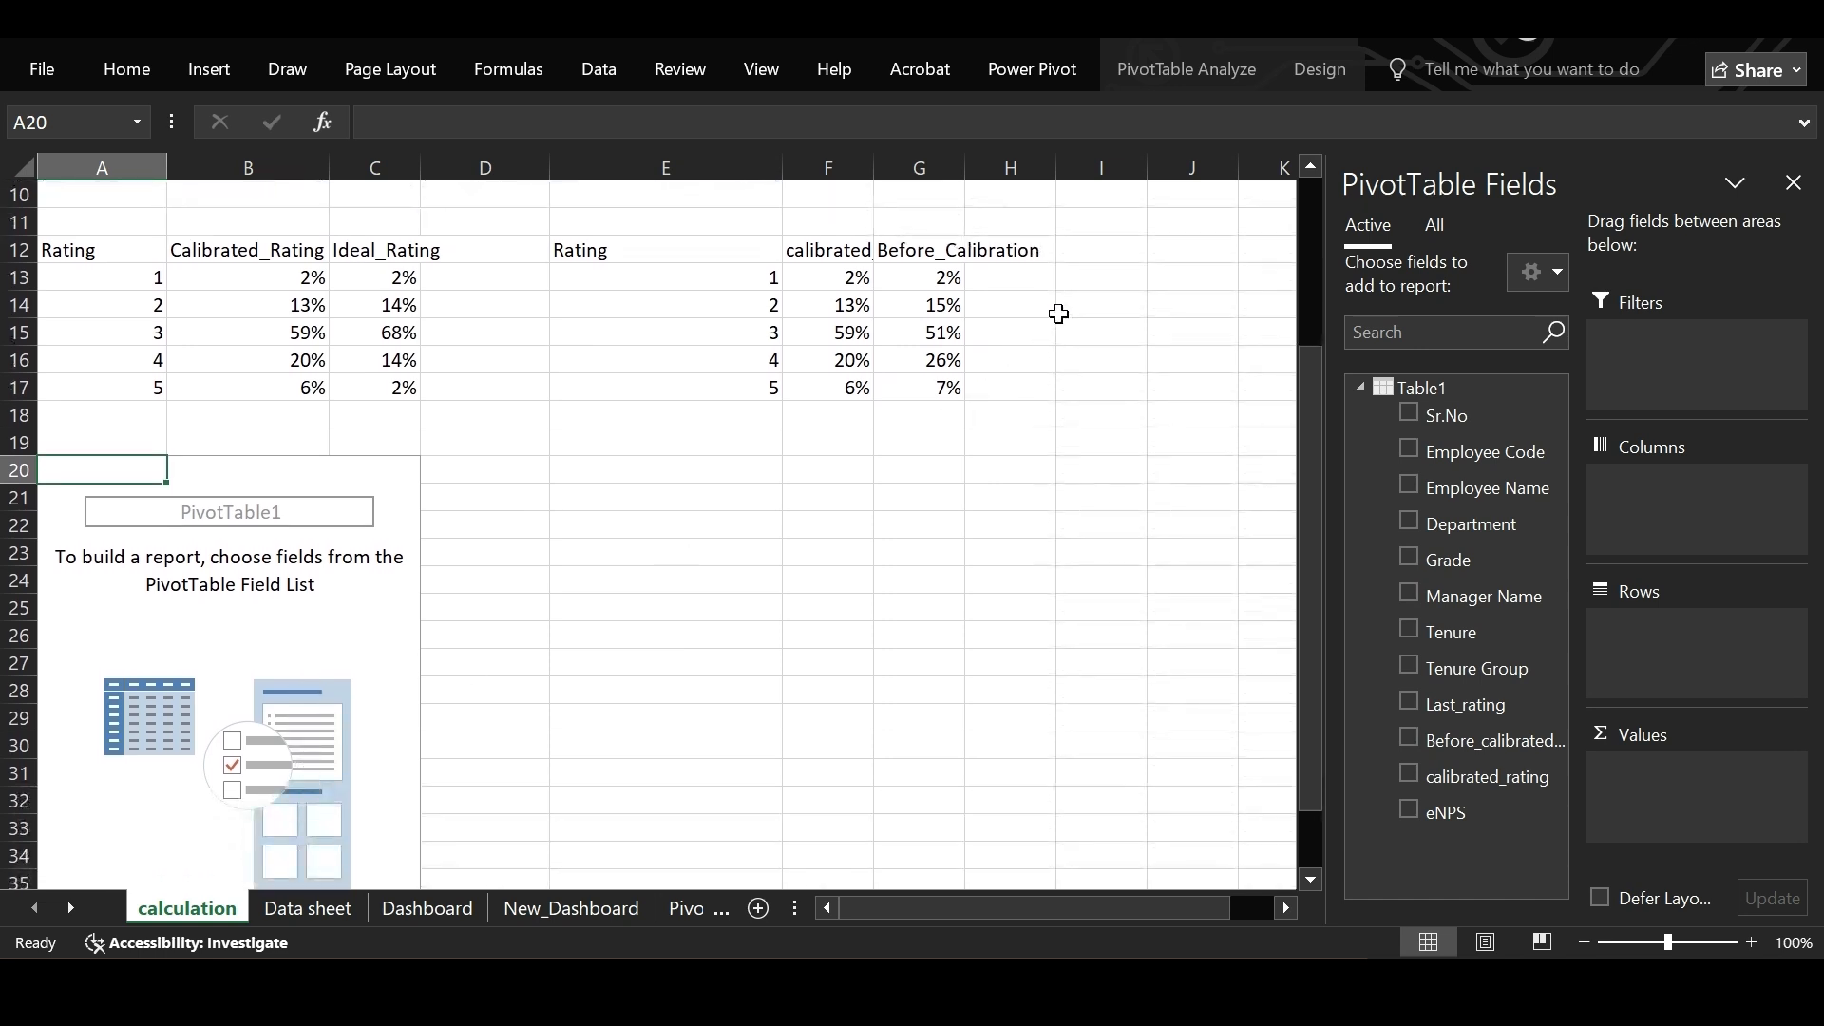
click(1178, 74)
click(51, 152)
click(121, 269)
text(rating_tenure)
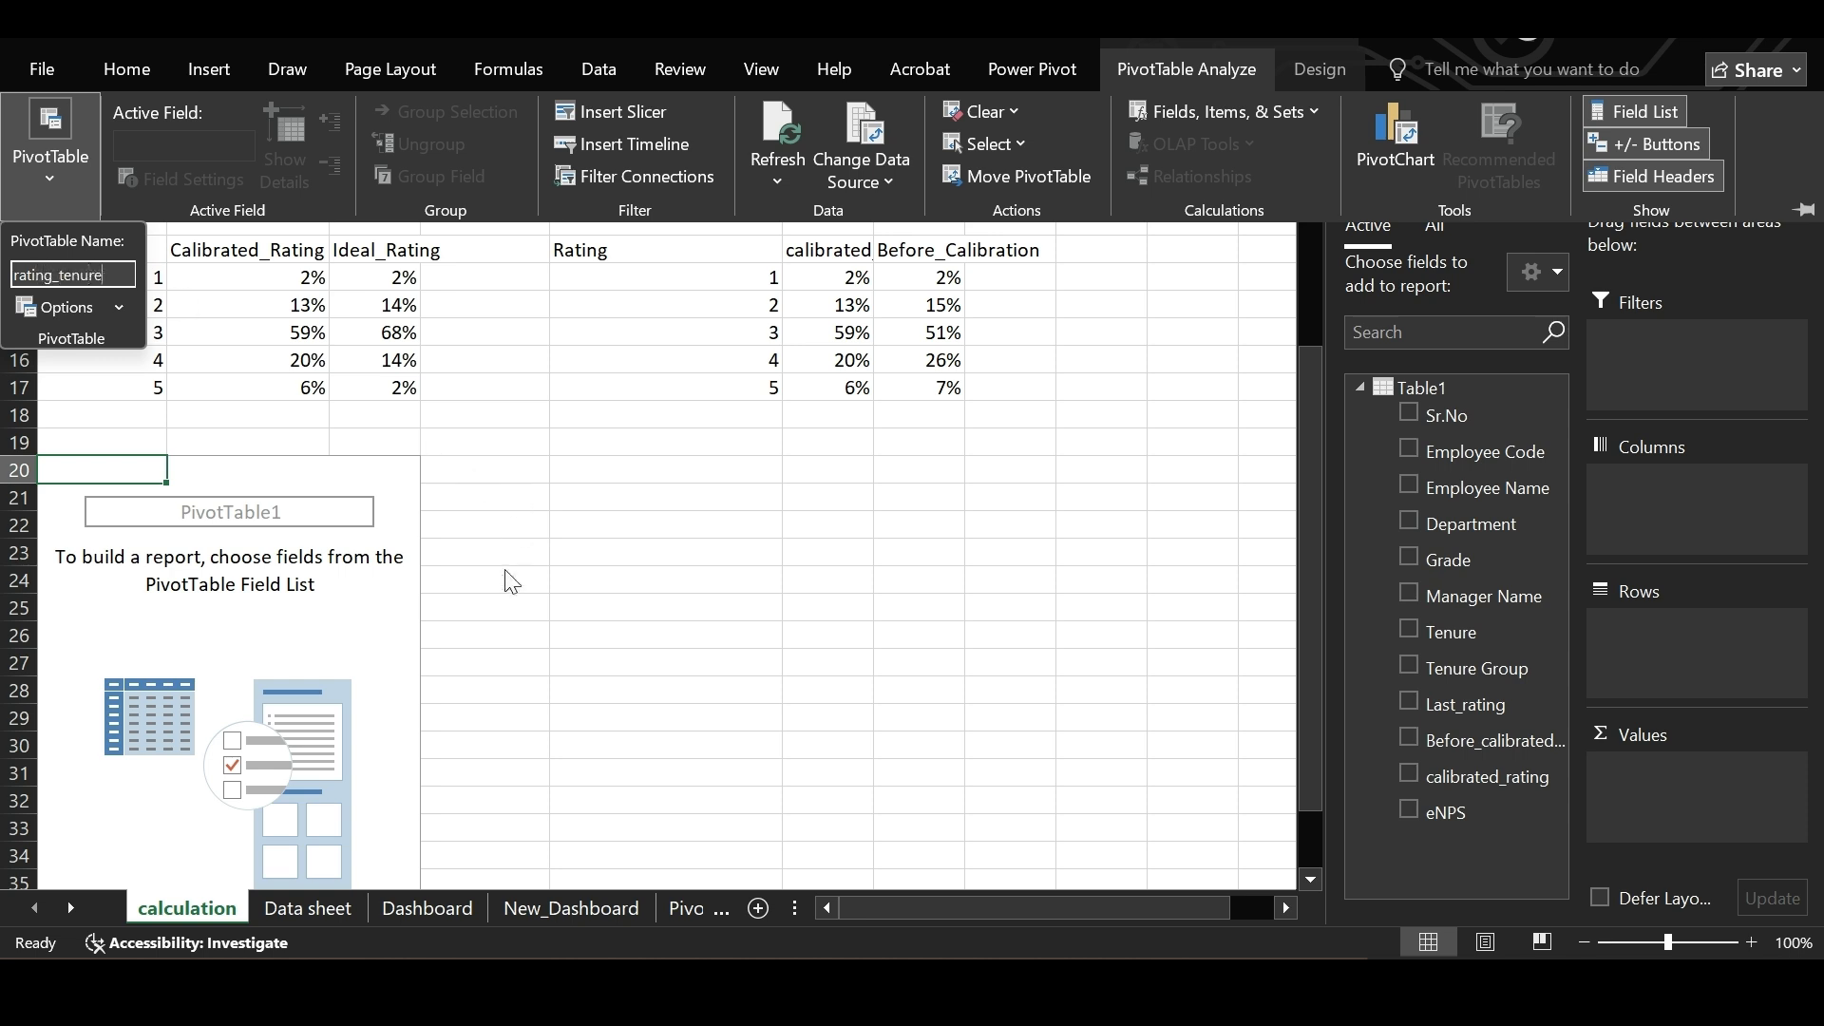
key(Return)
click(245, 608)
click(245, 608)
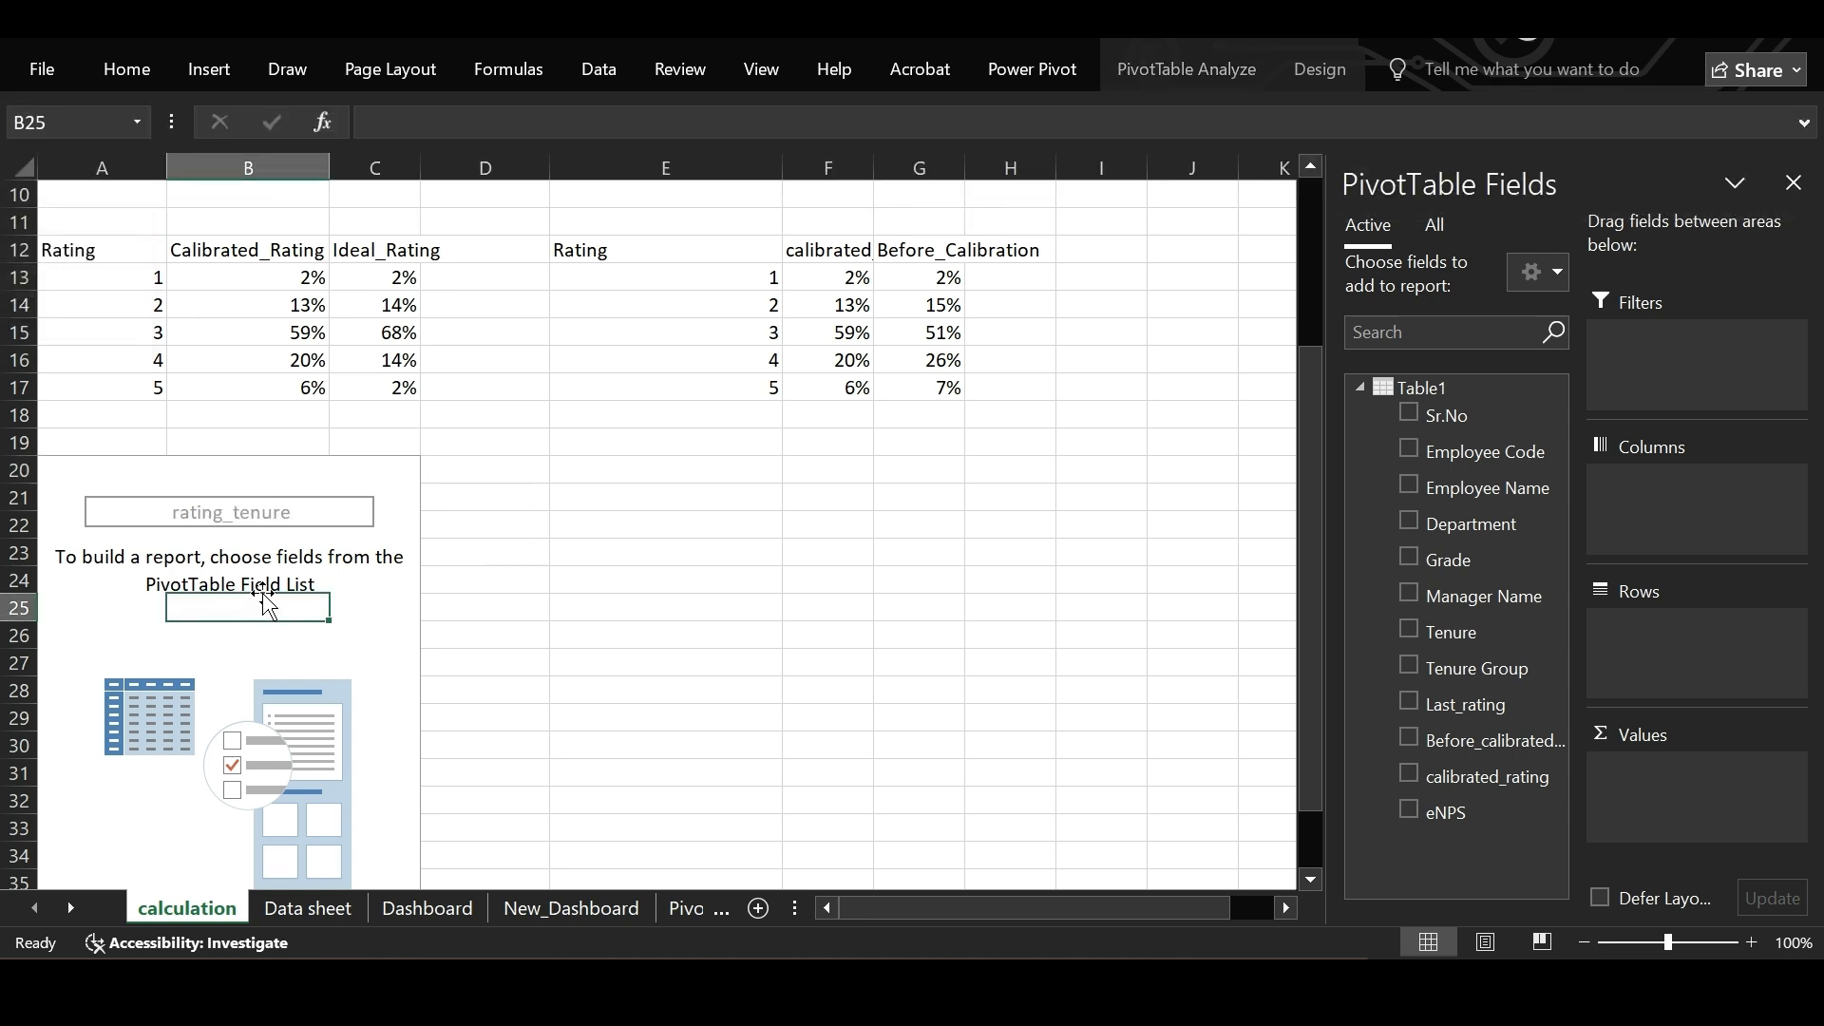
Lay out the PivotTable with calibrated_rating as columns, Tenure Group as rows and the count of Employee Name as values.
drag(1459, 776, 1689, 510)
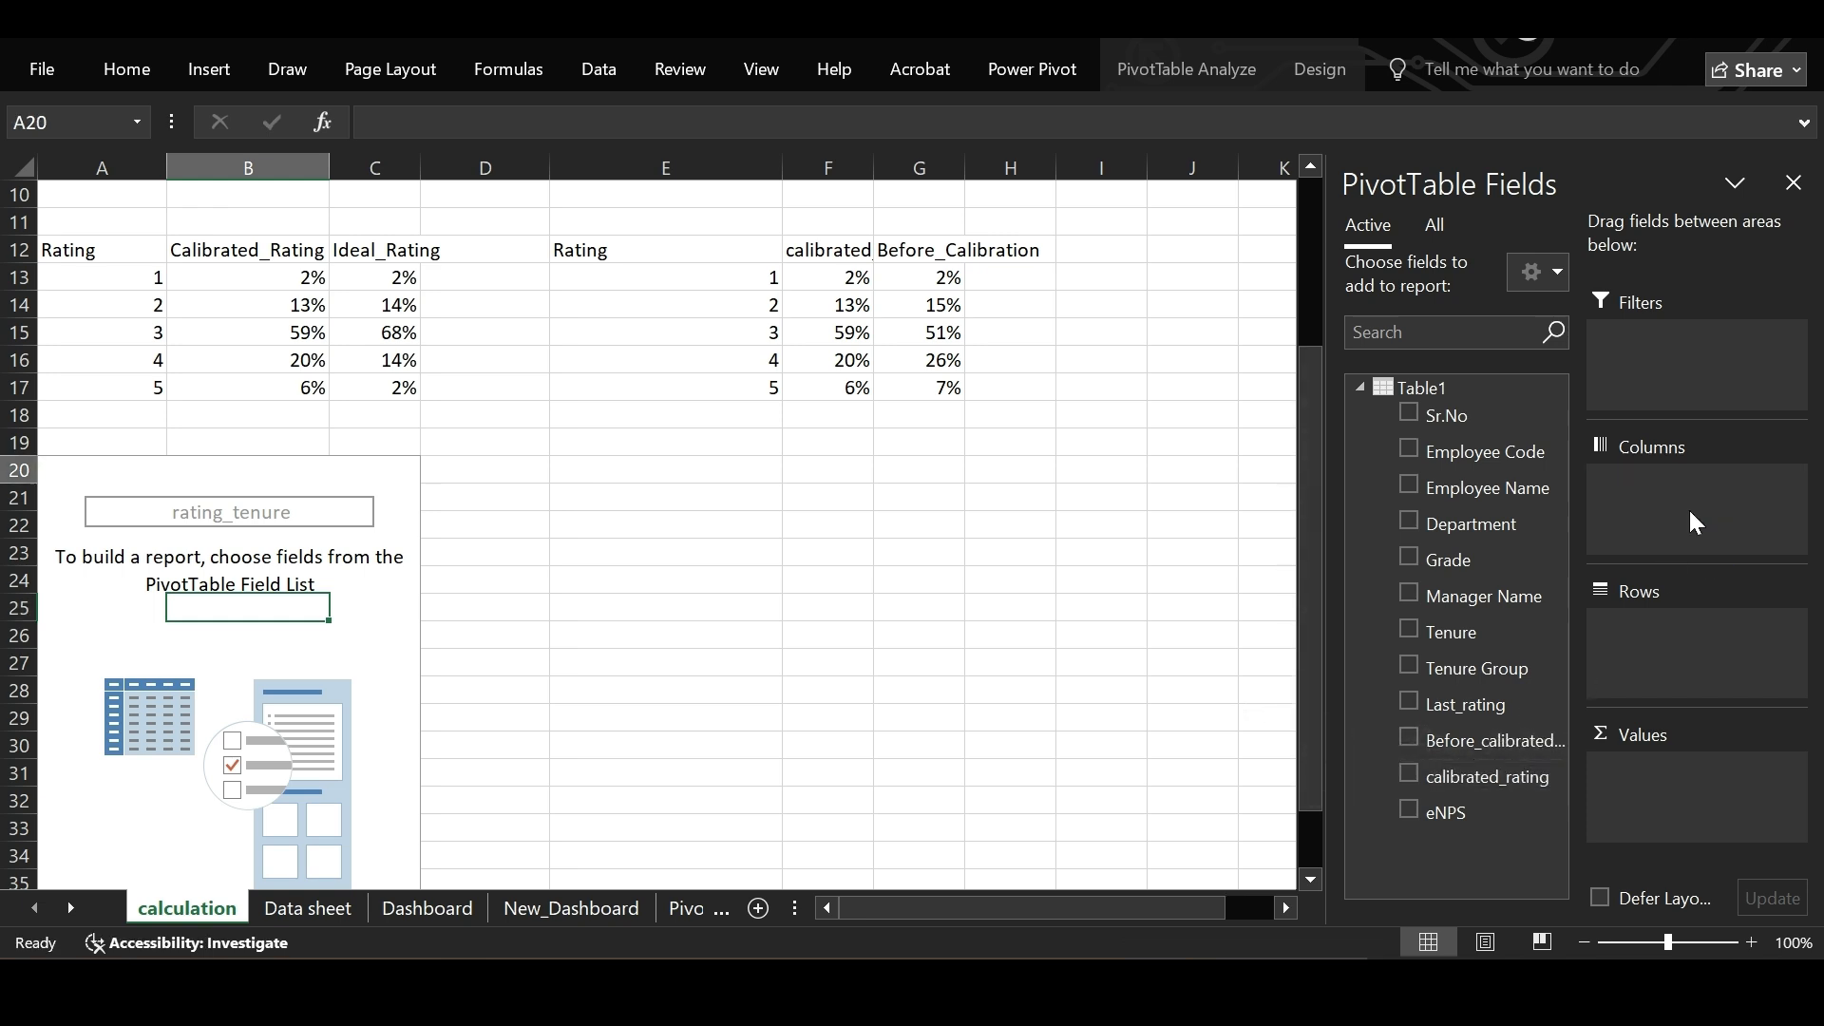
drag(1507, 668, 1680, 665)
drag(1534, 494, 1674, 783)
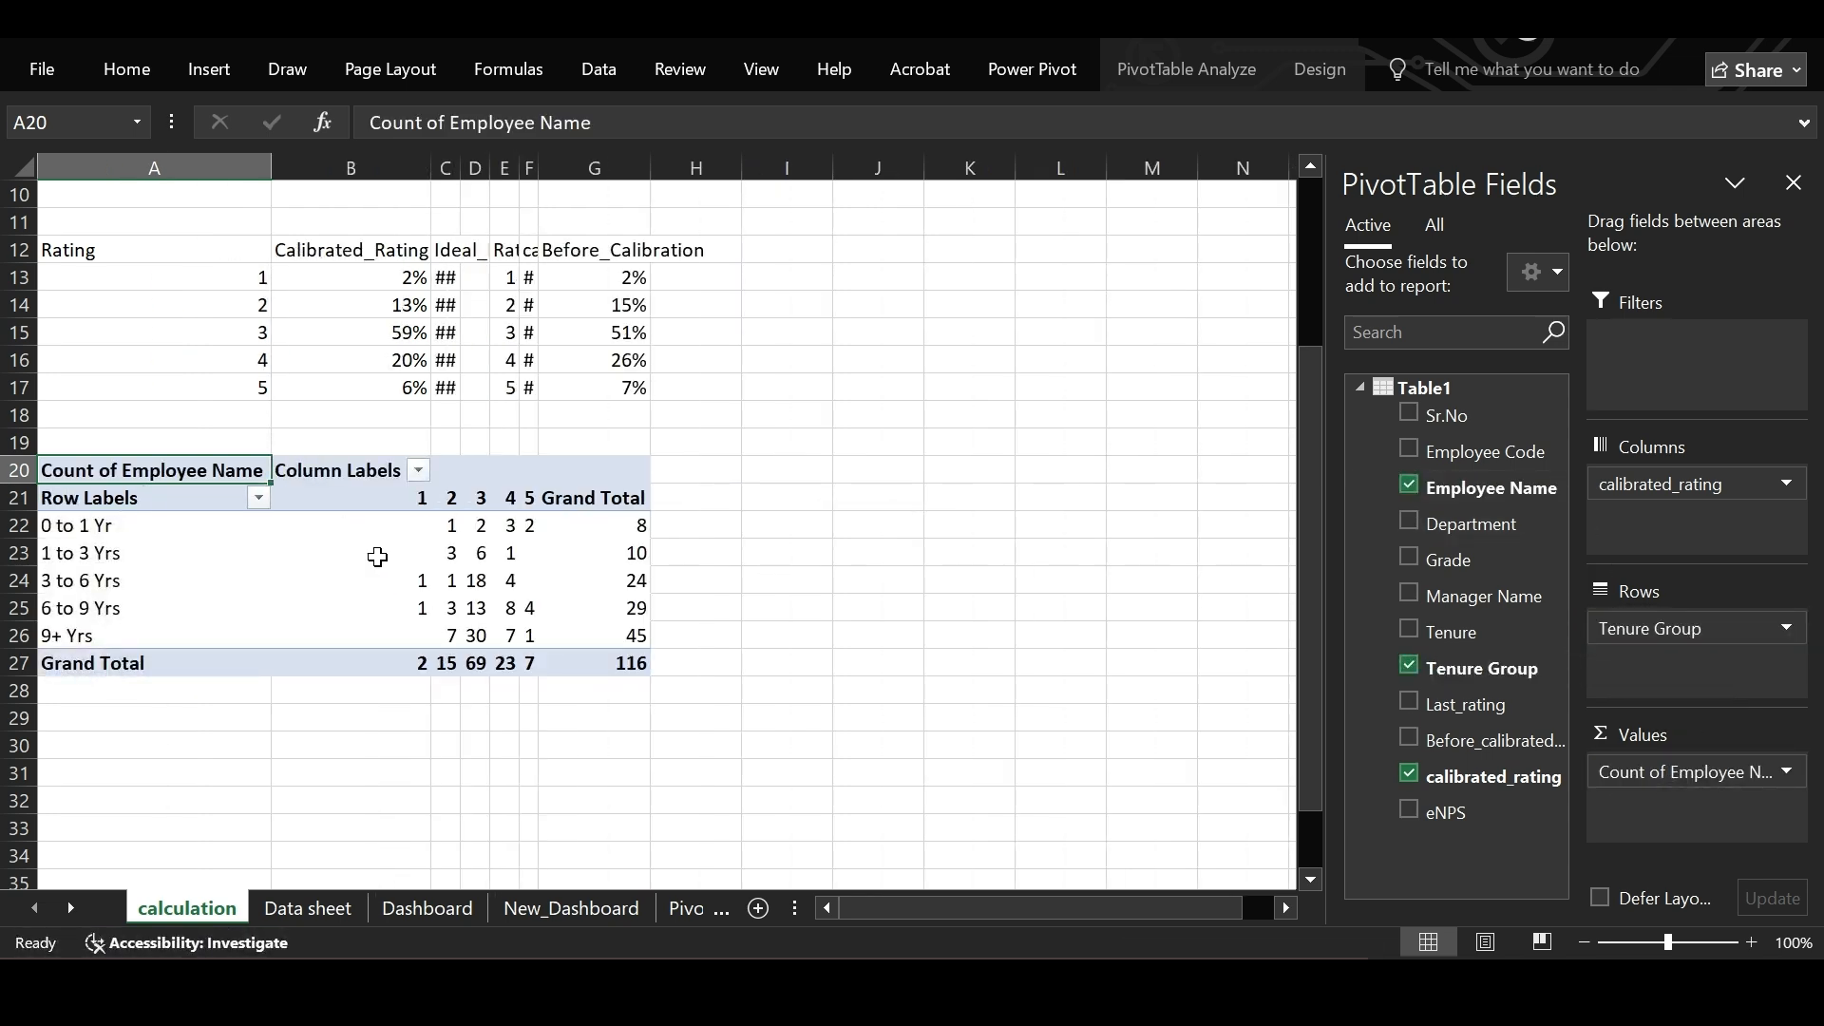
Insert a Stacked Column PivotChart from the rating_tenure PivotTable and shift it slightly to the right.
click(407, 538)
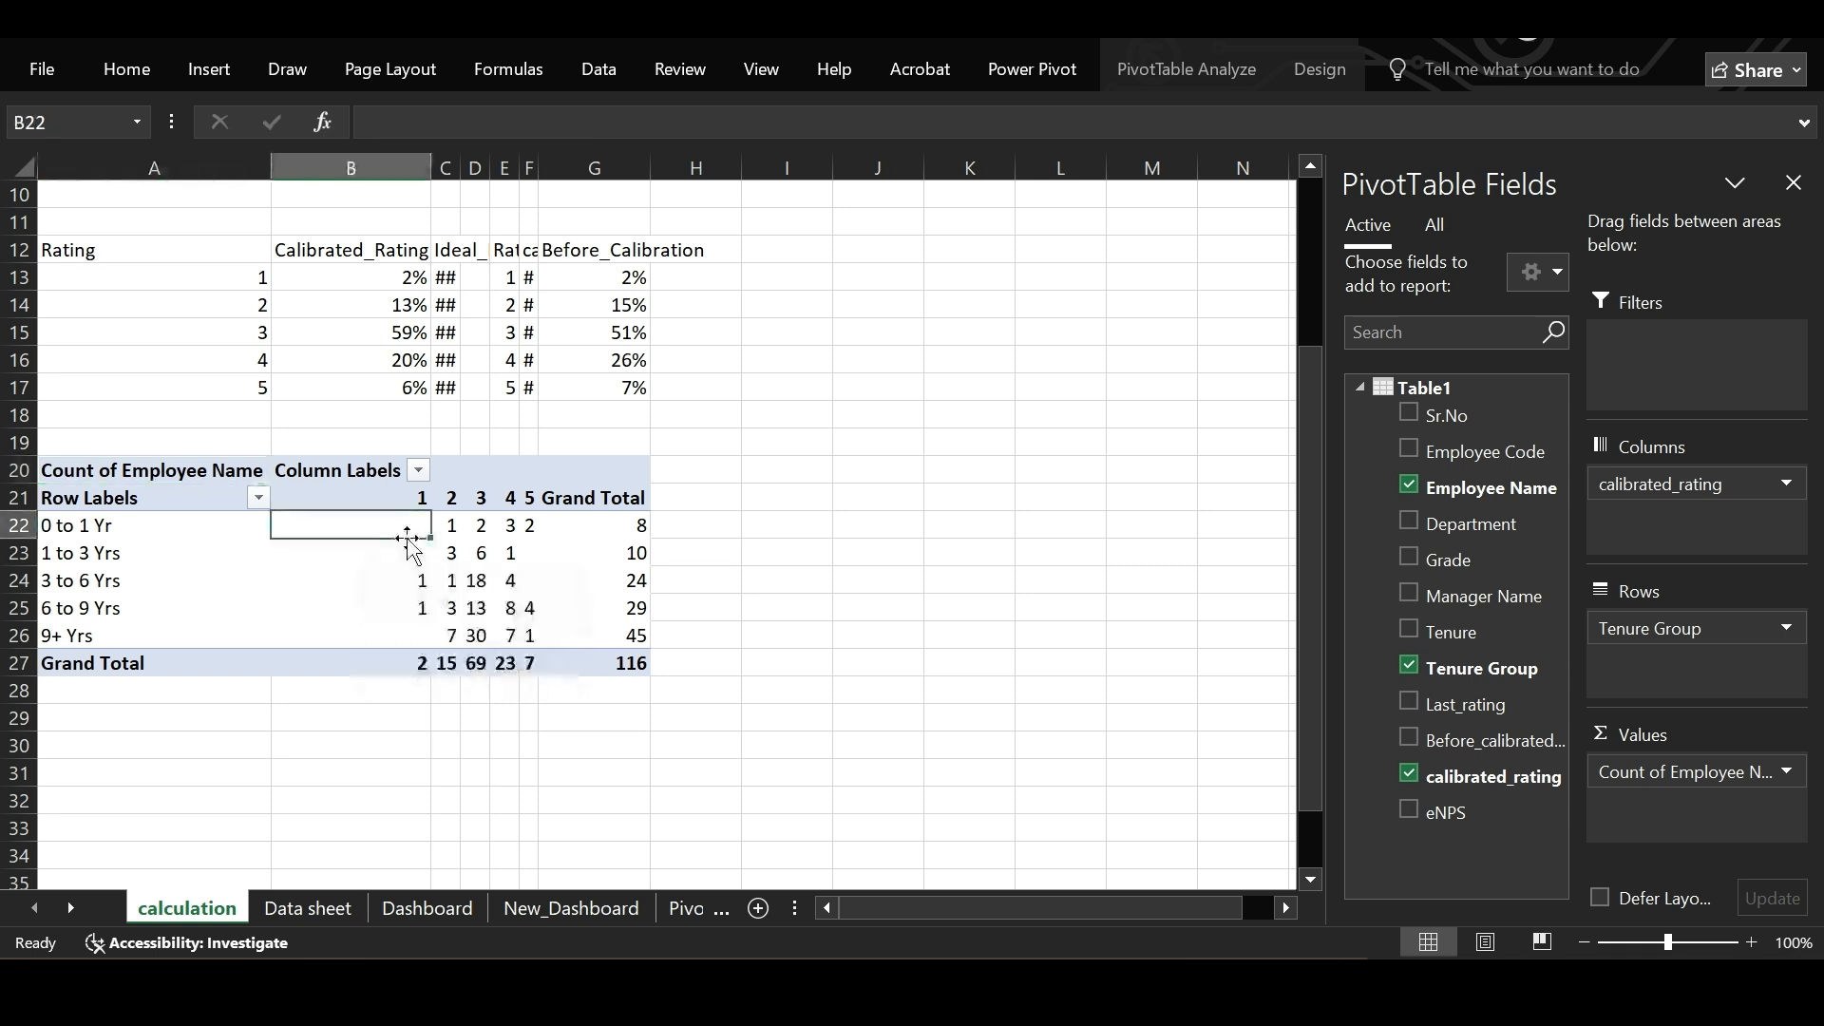
click(192, 63)
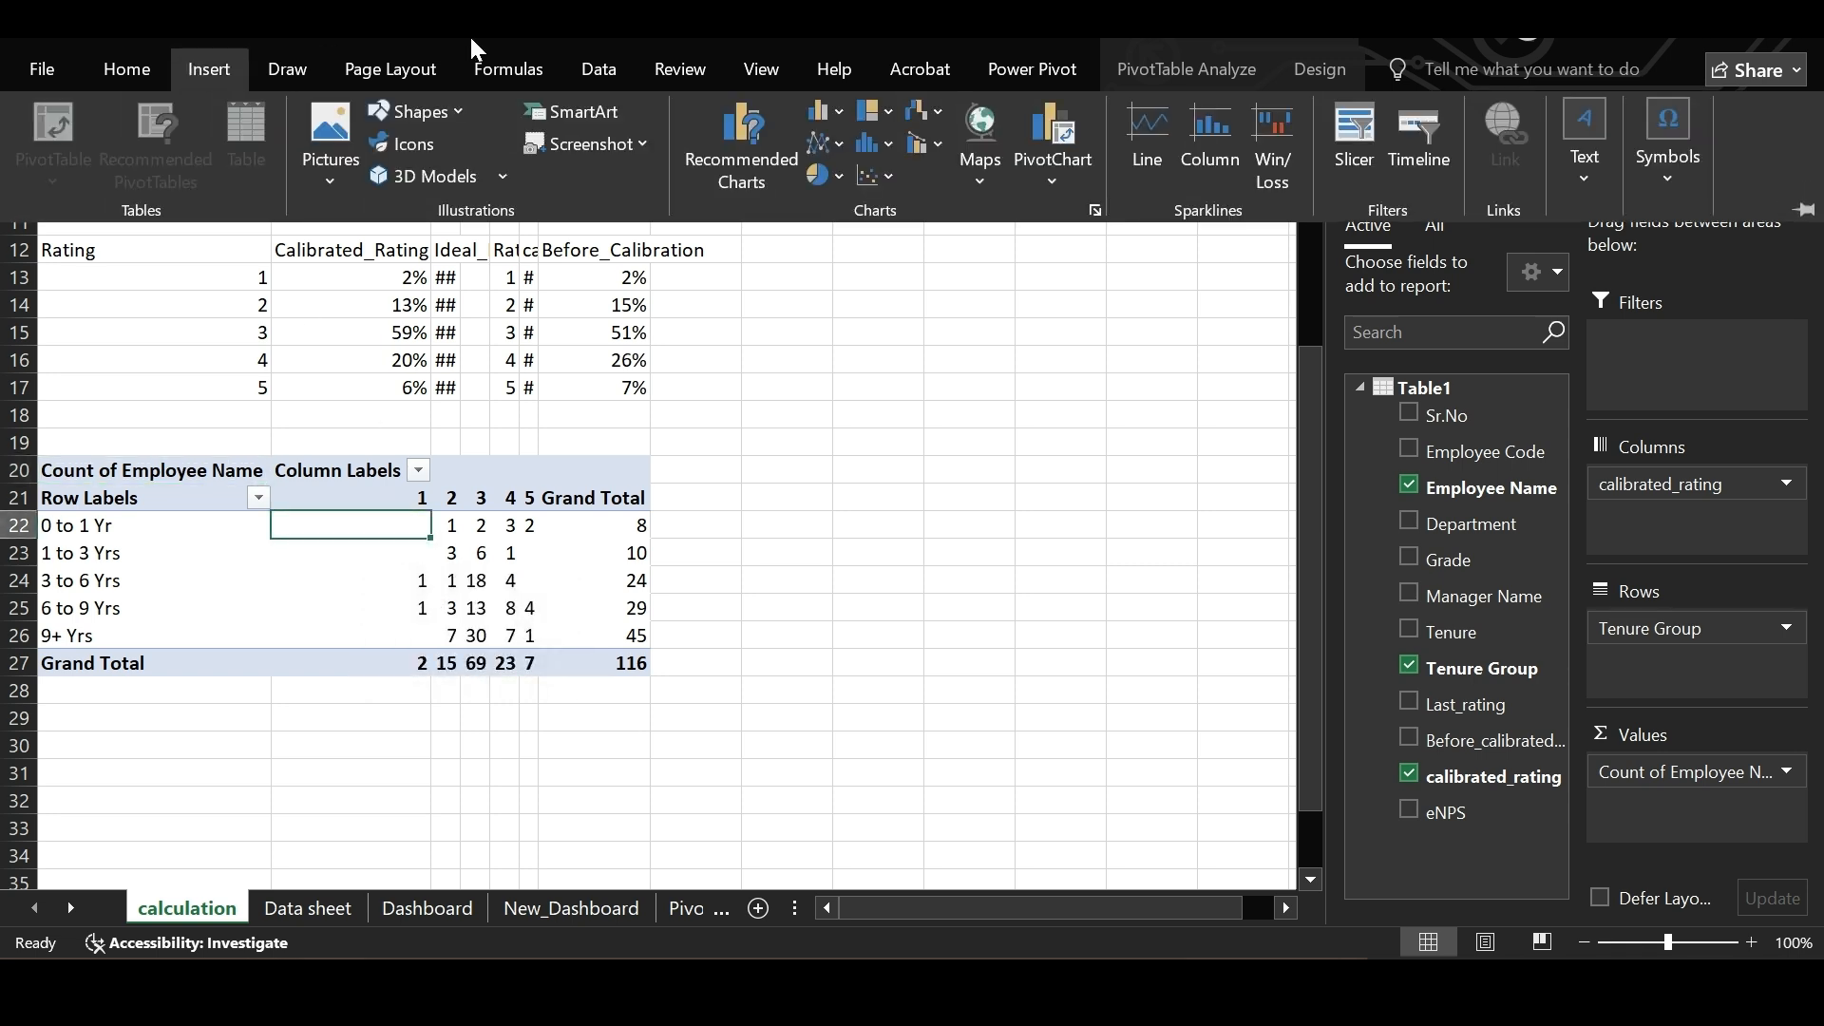
click(756, 127)
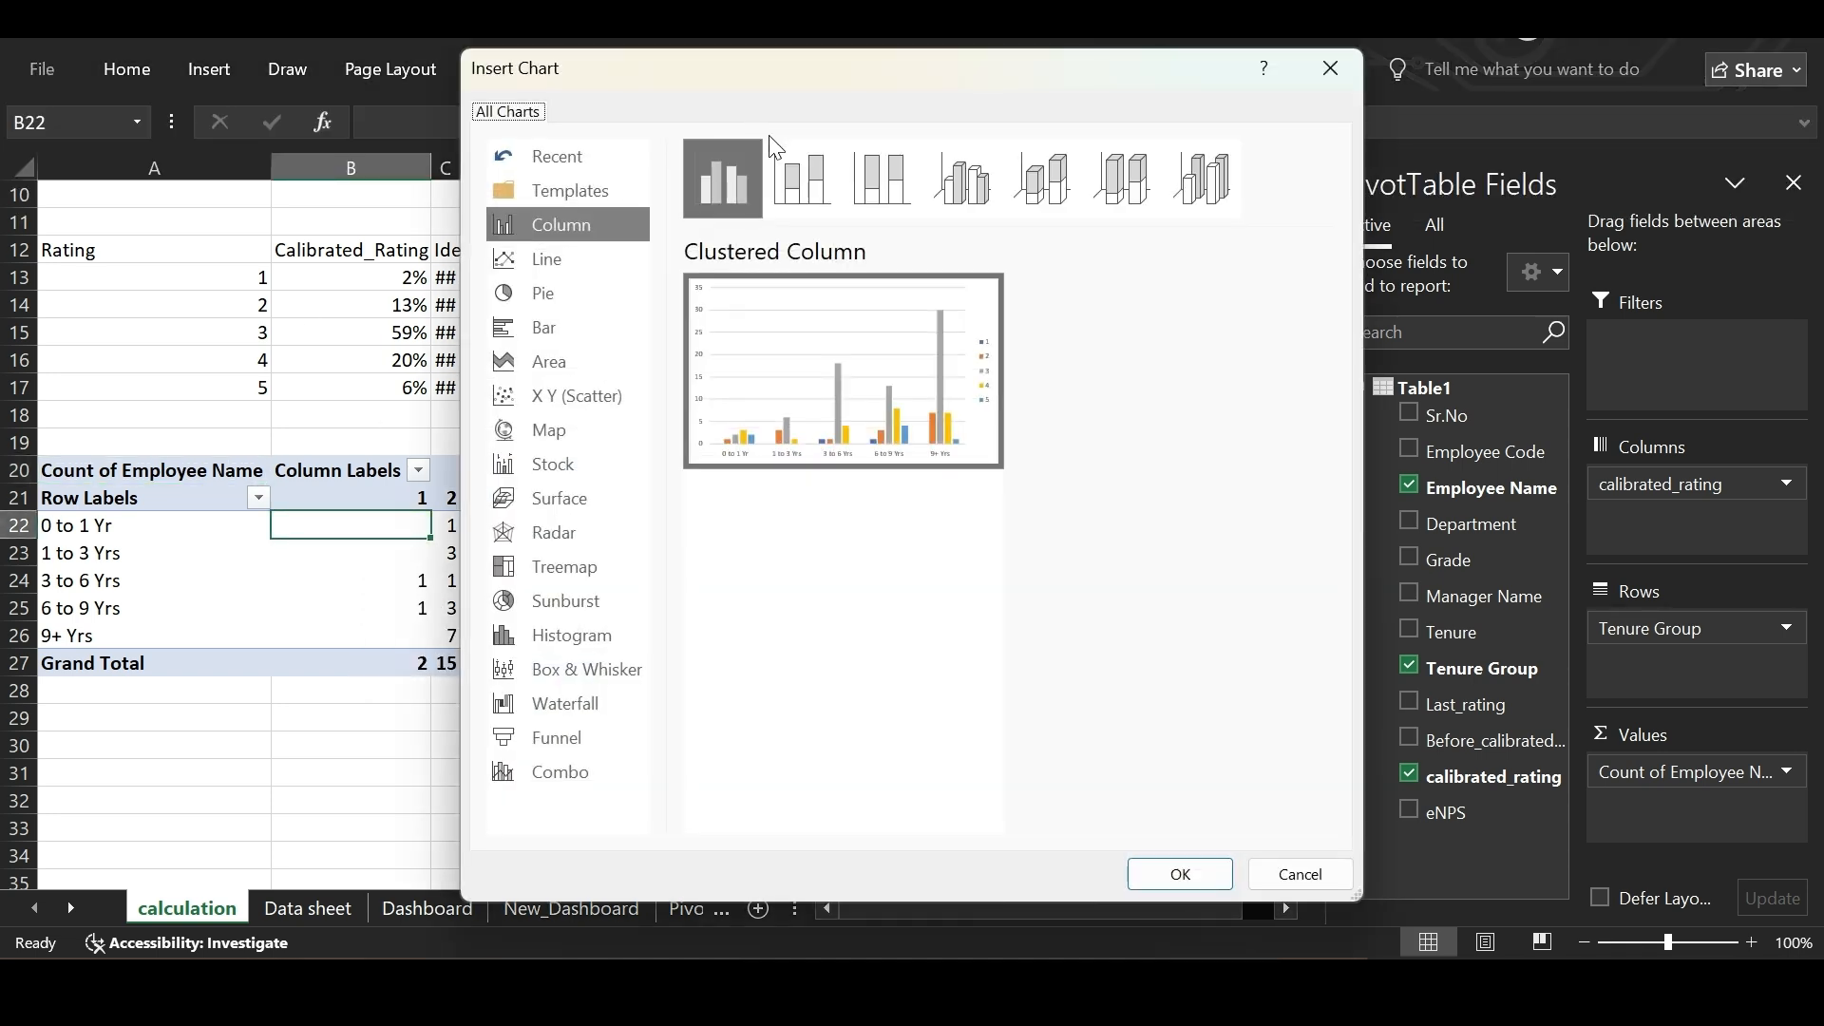
click(818, 175)
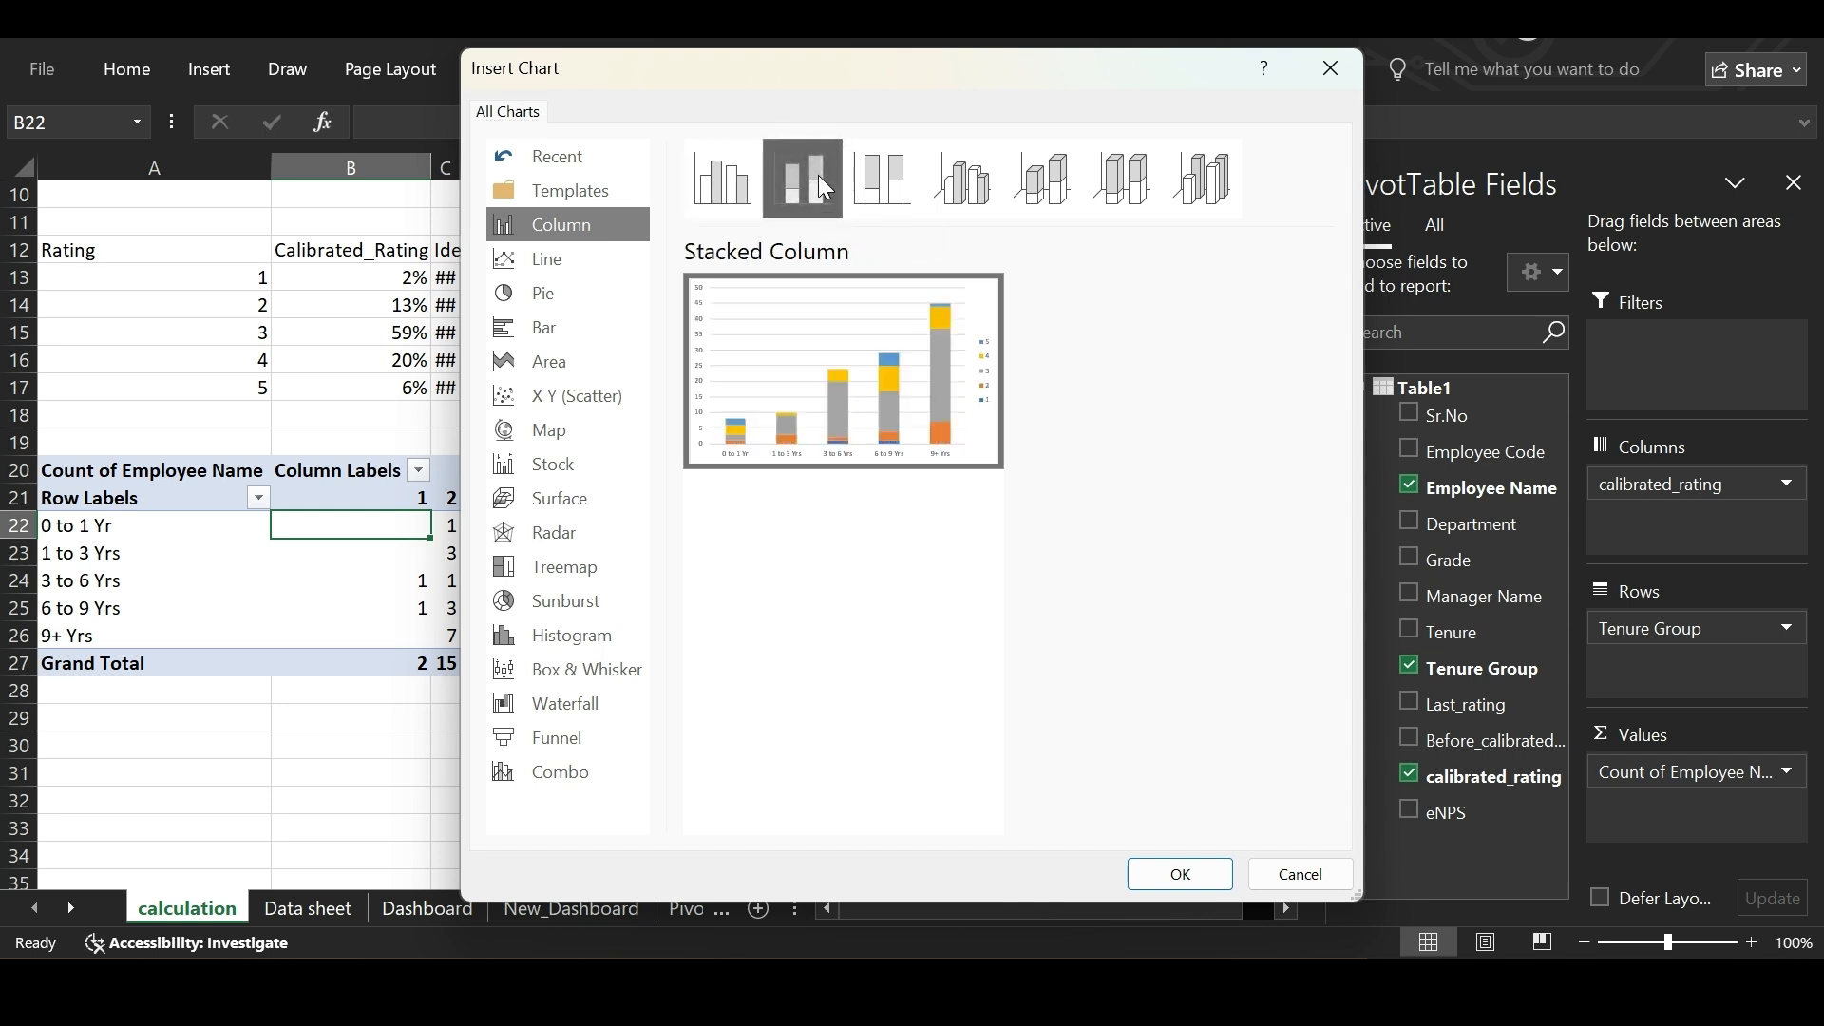
mouse_move(881, 403)
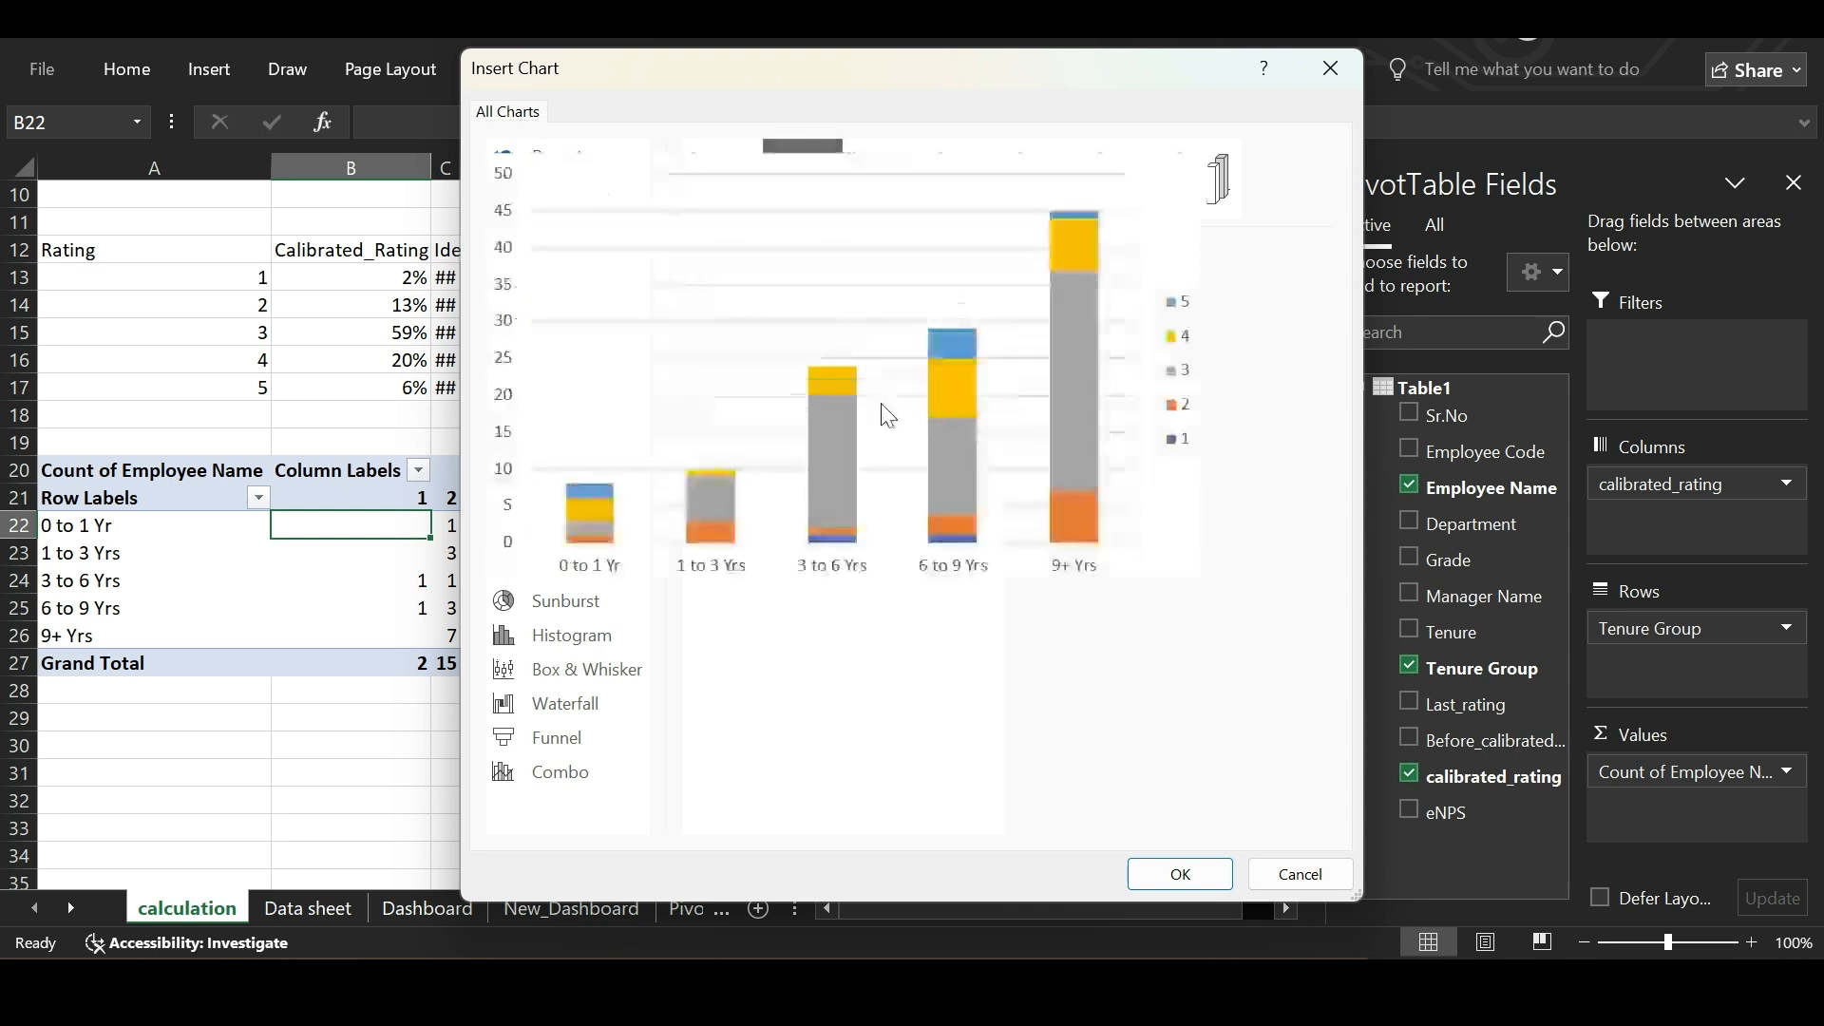
click(1174, 876)
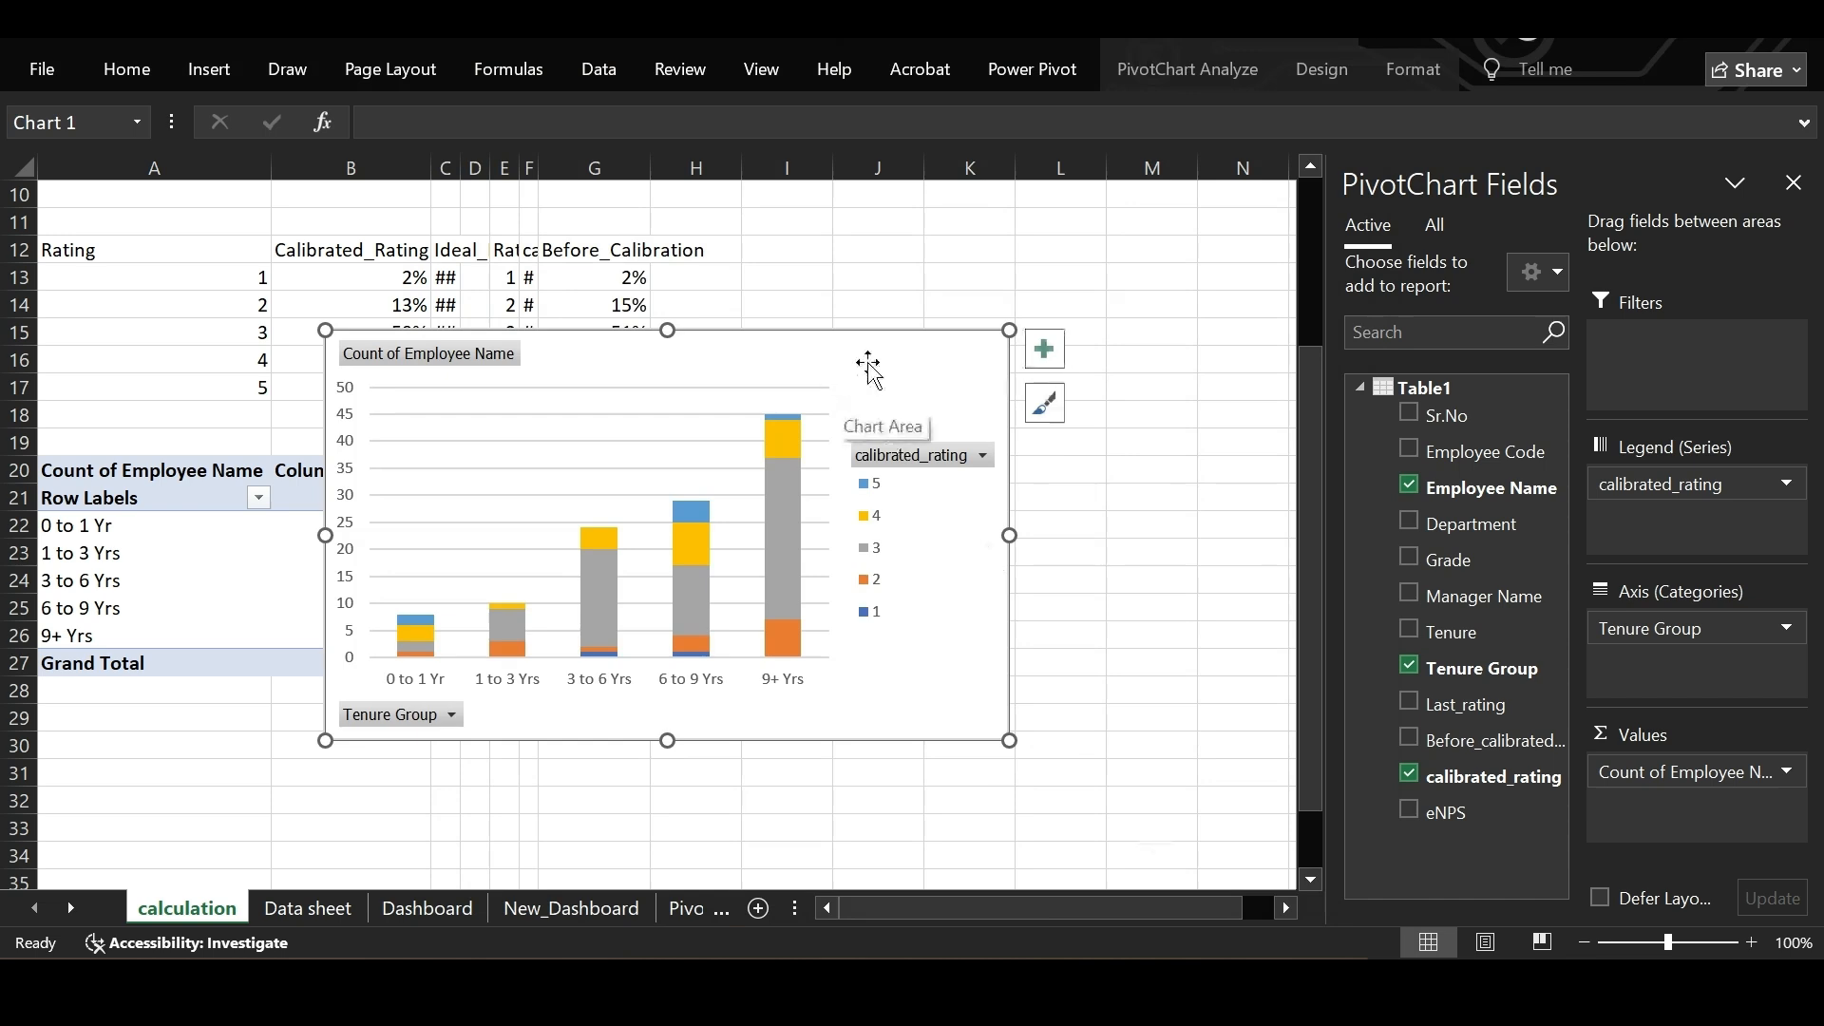
drag(904, 364, 996, 380)
Add a title to the chart reading "Employee Rating basis tenure".
click(1136, 365)
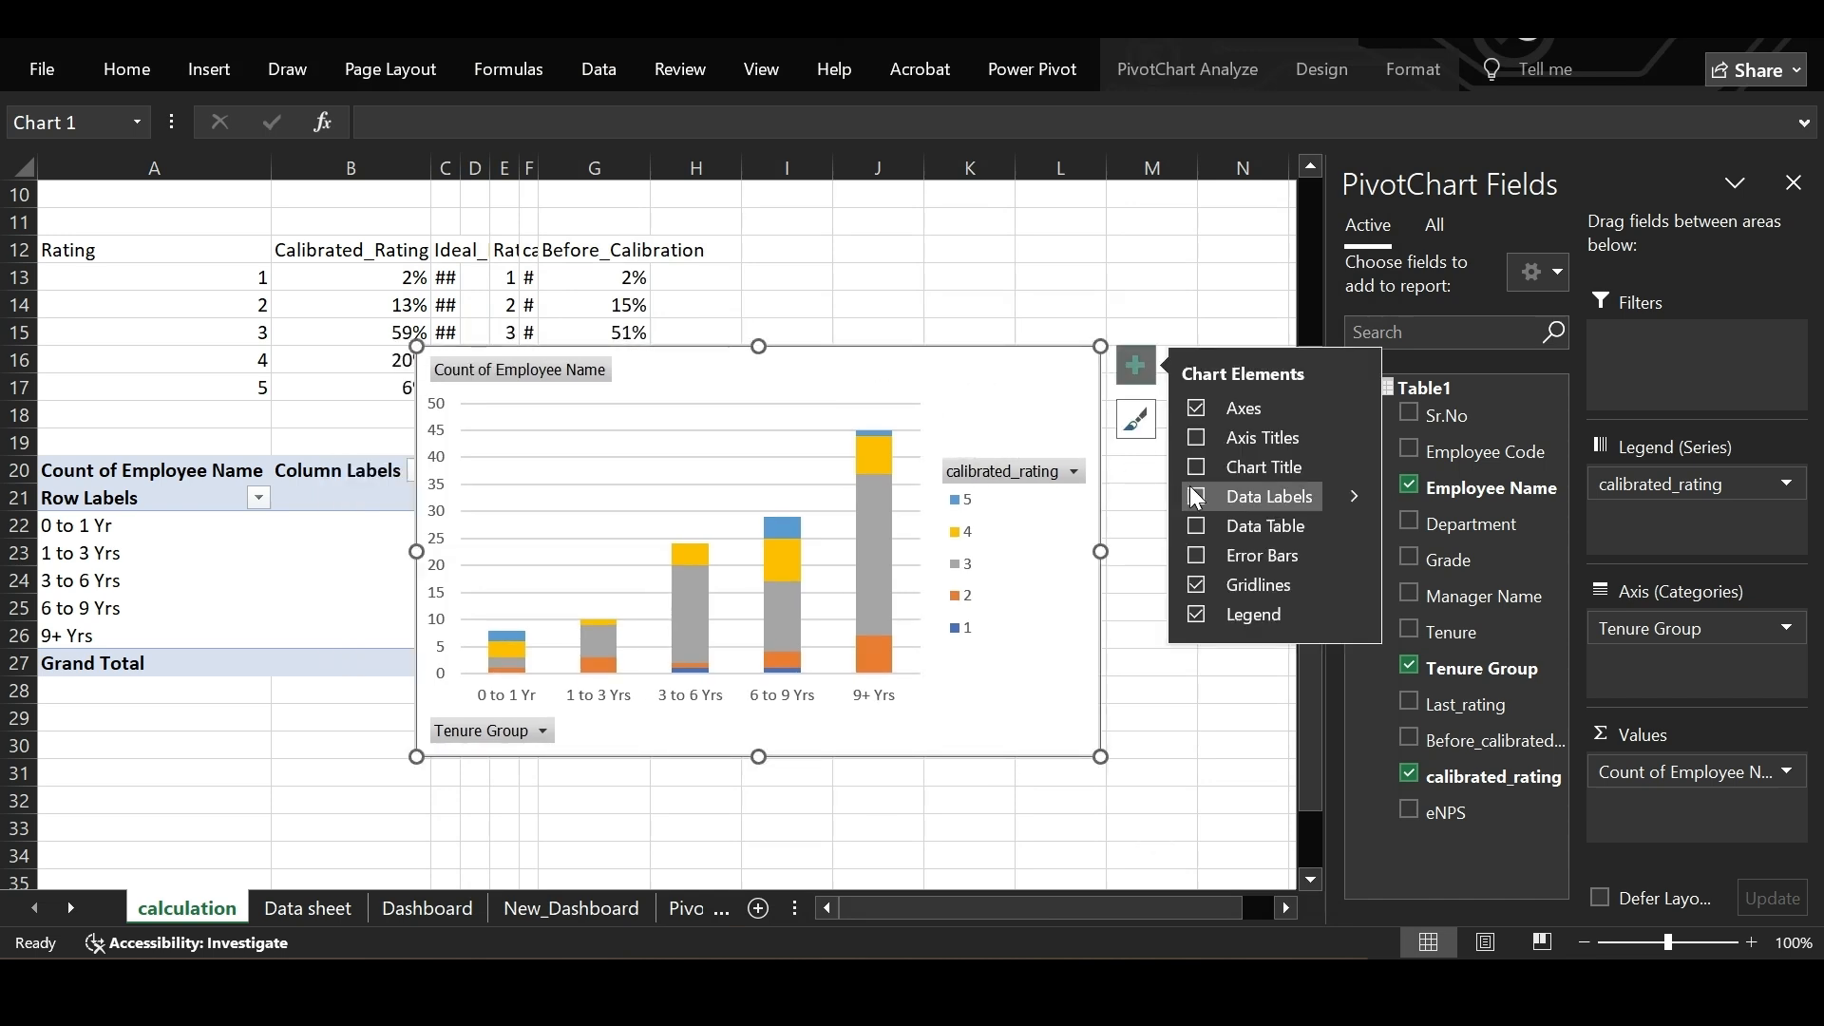
click(765, 414)
double_click(766, 415)
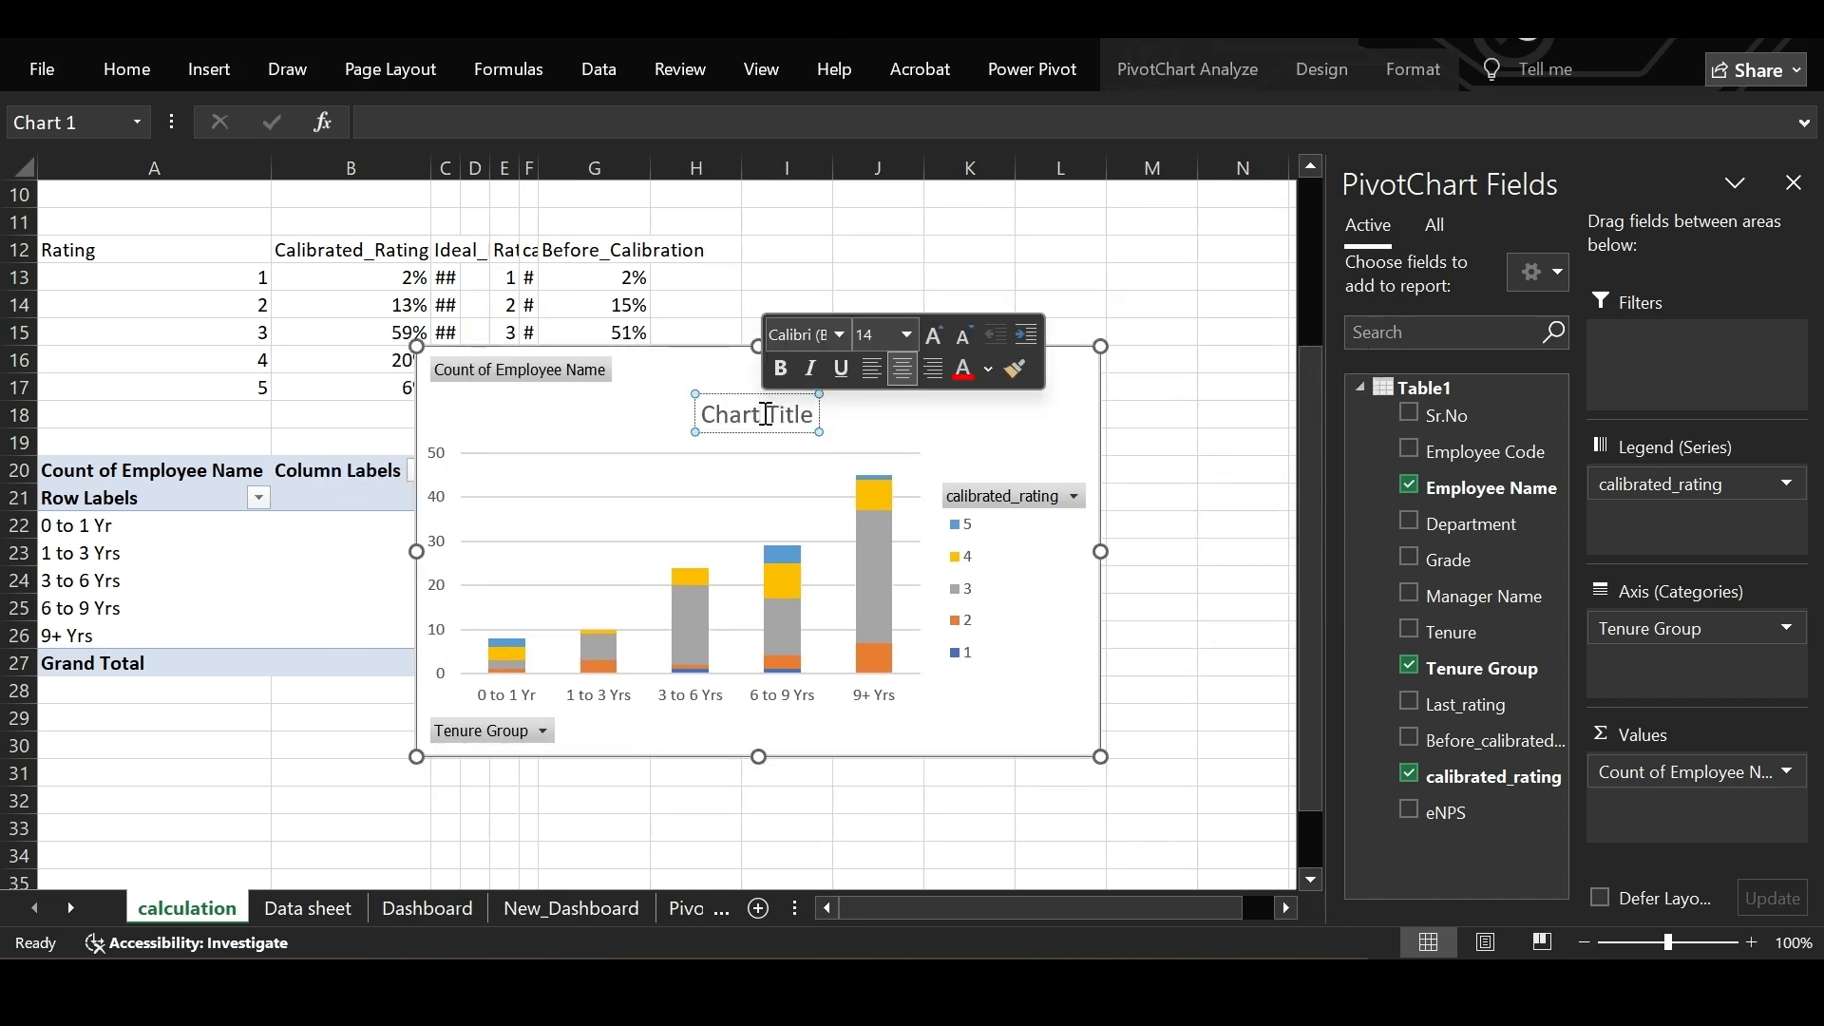
triple_click(766, 414)
text(Employee Ra)
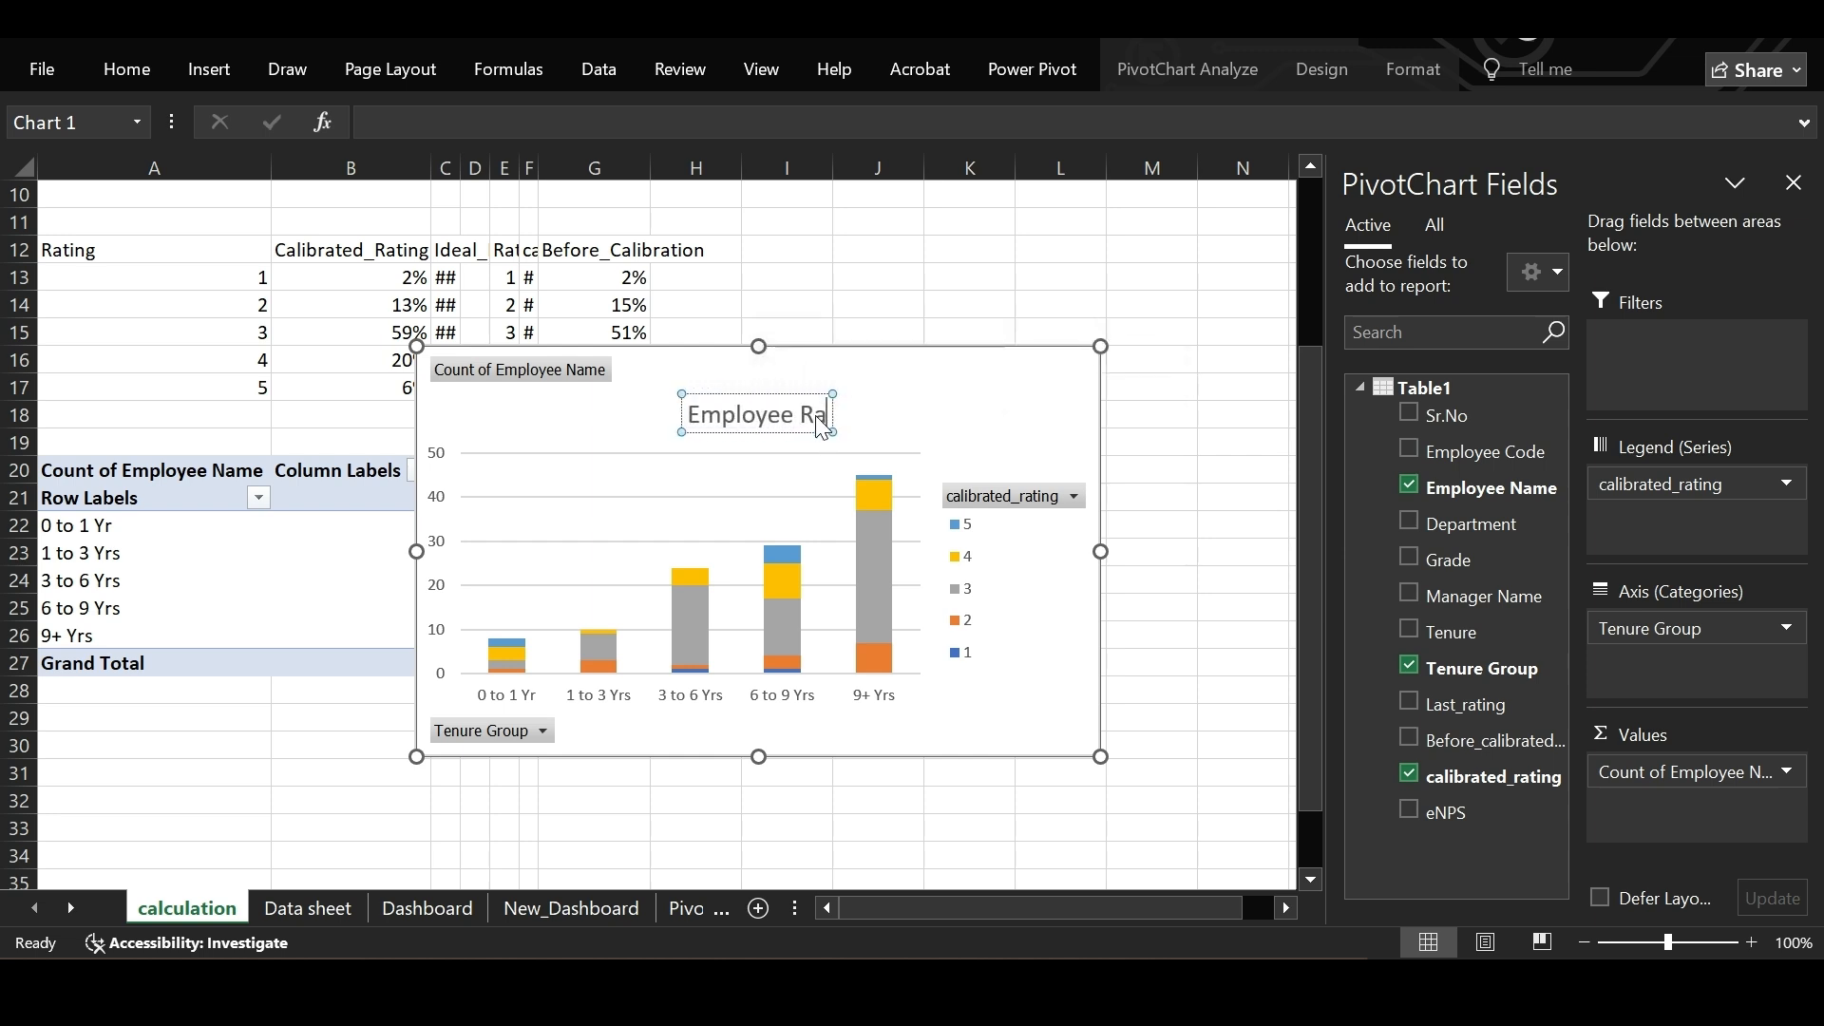
text(ting basis tenure)
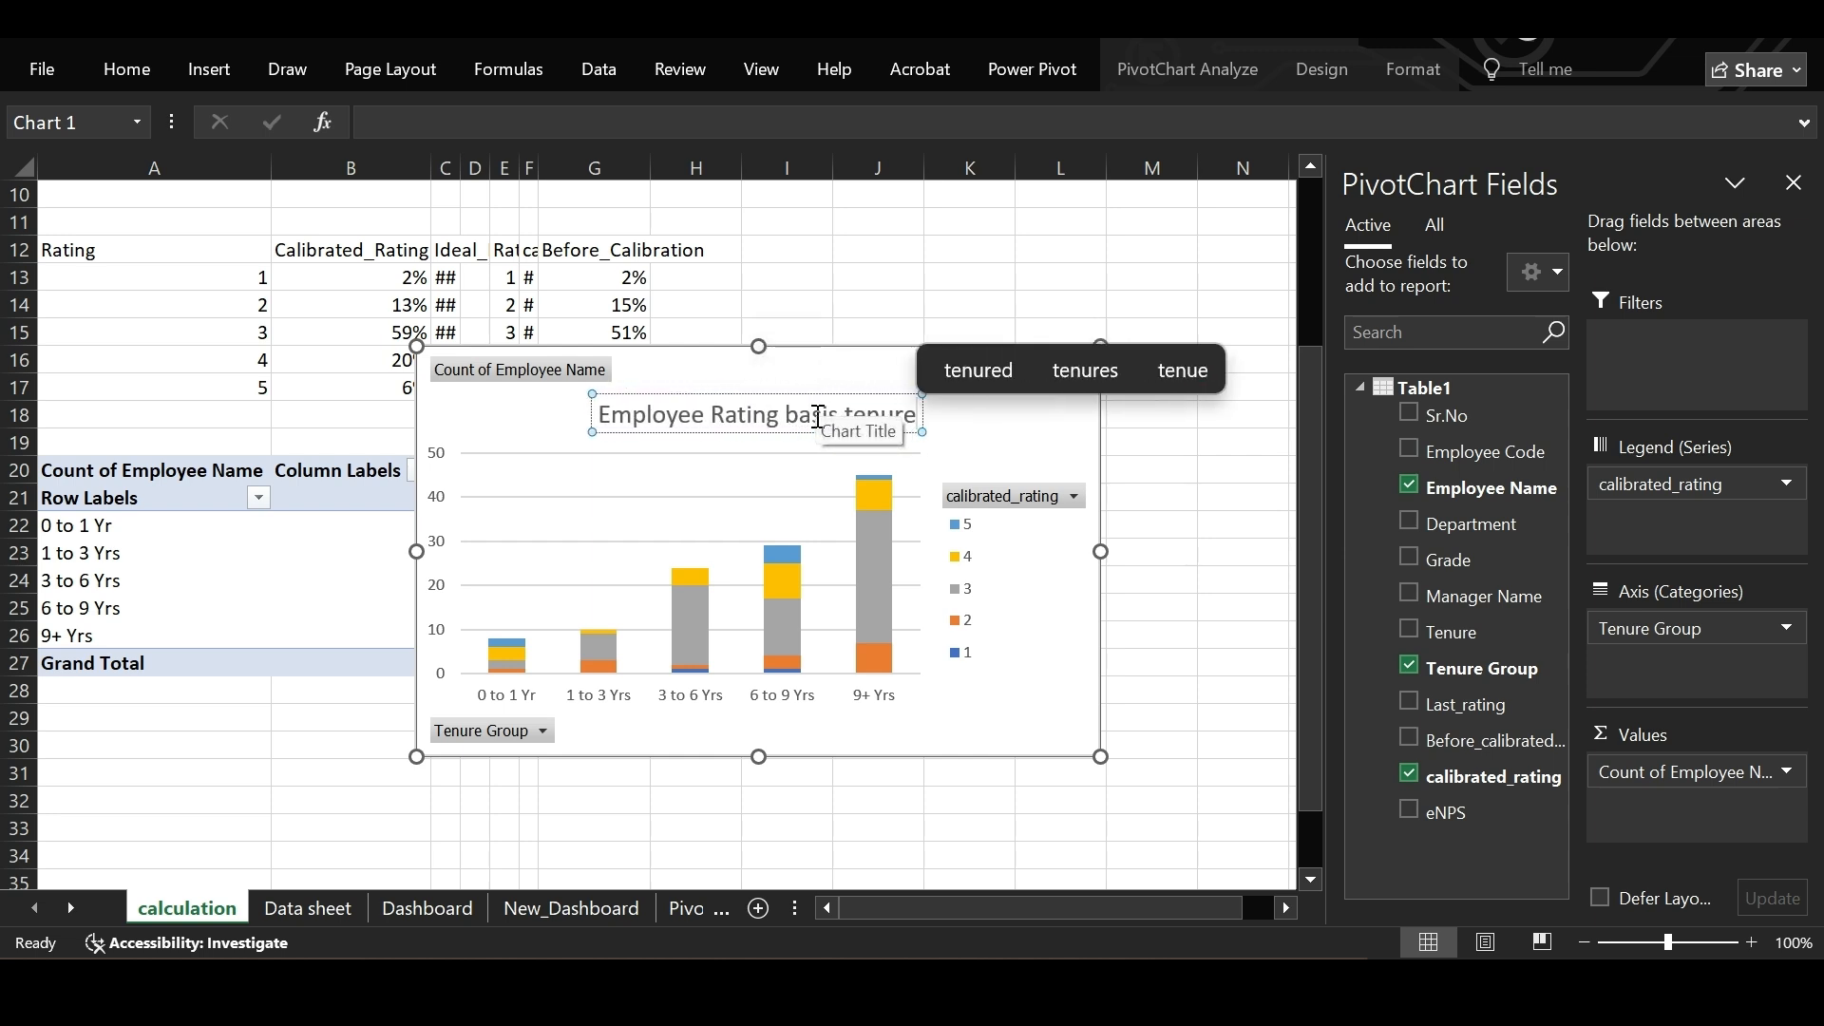
click(1137, 453)
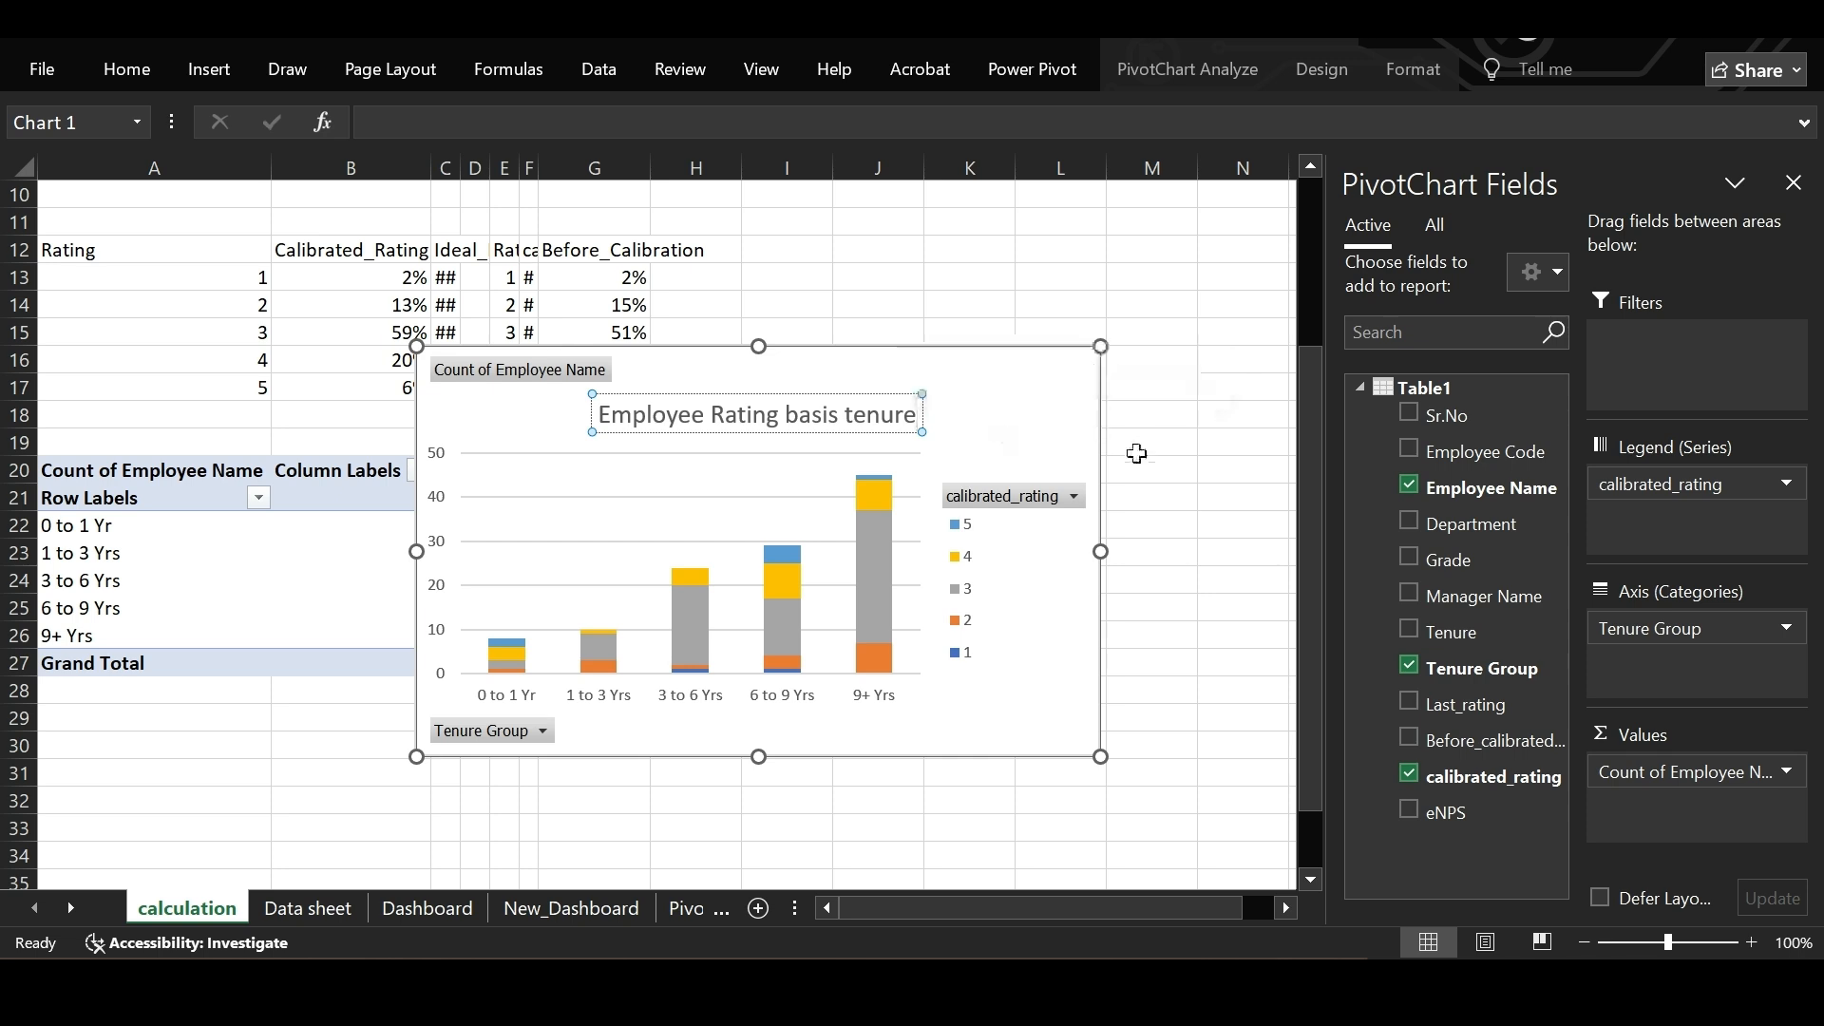
Change the capital R in the chart title to lowercase so it reads "Employee rating basis tenure".
click(1043, 395)
double_click(803, 413)
click(795, 414)
click(724, 416)
key(BackSpace)
text(r)
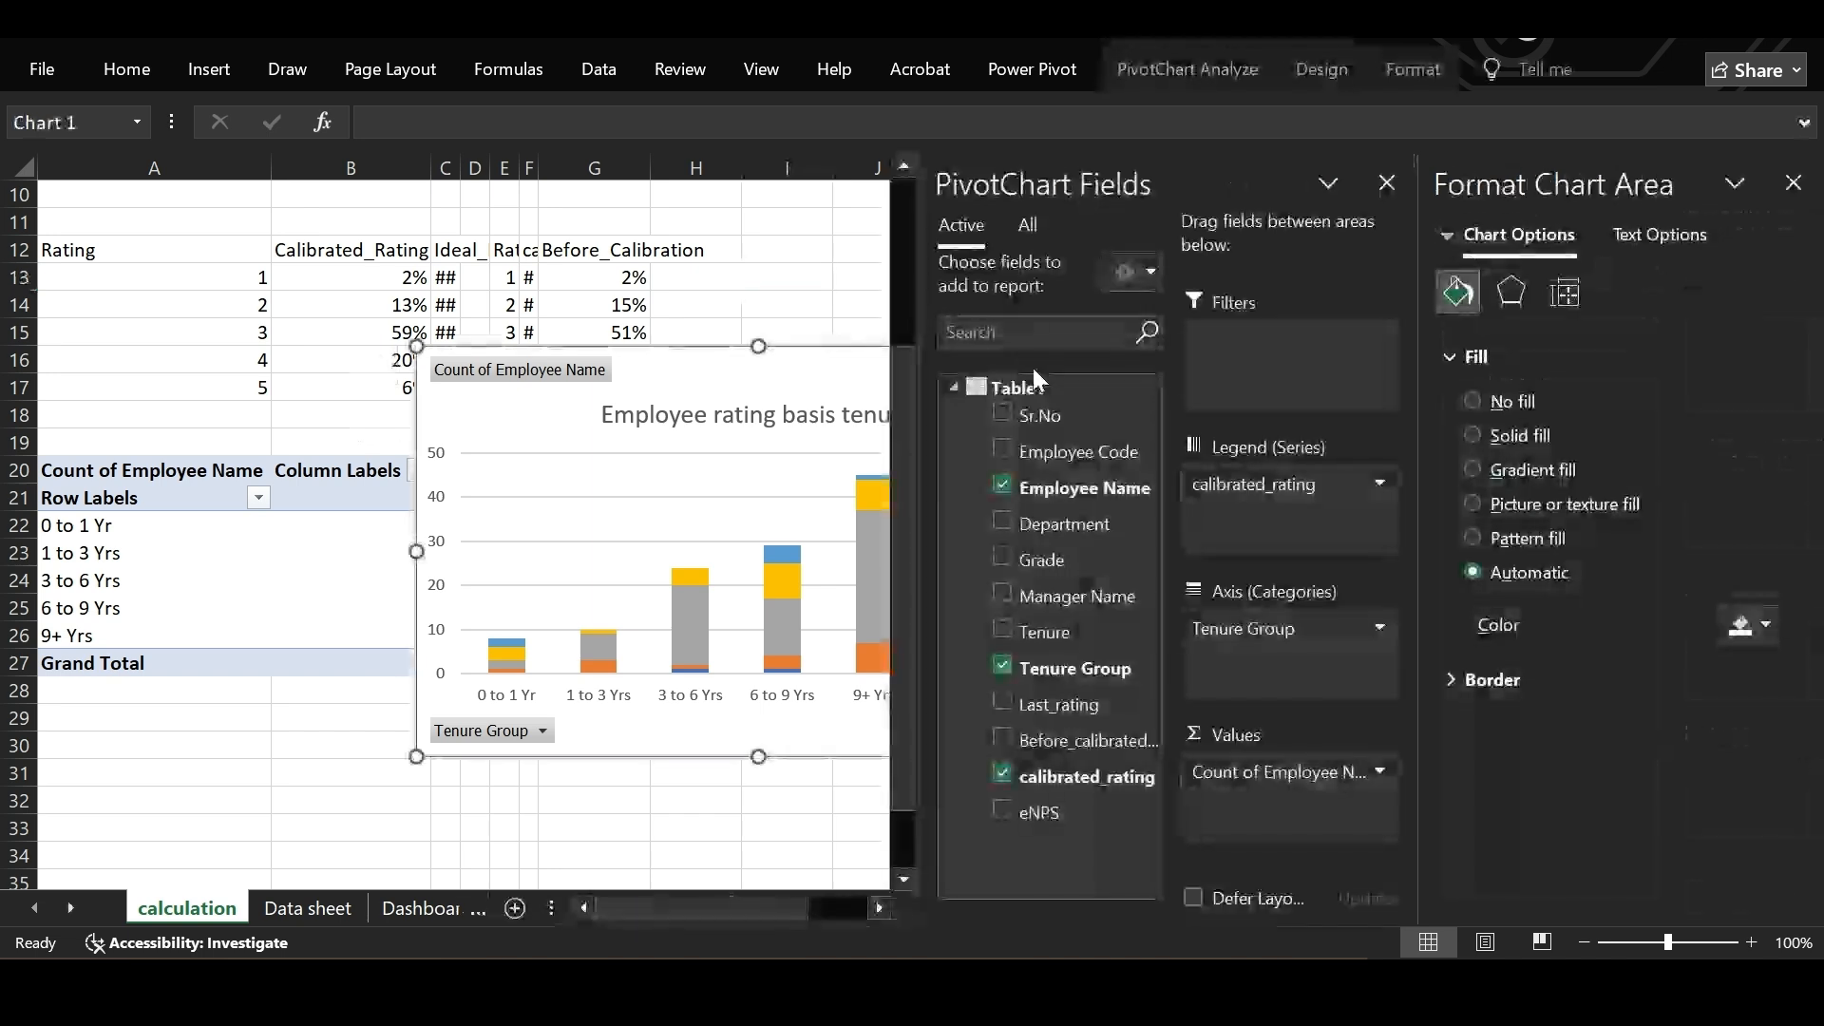
Move the tenure chart from the calculation sheet to the New_Dashboard sheet, beside the rating distribution charts.
key(ctrl+x)
click(792, 279)
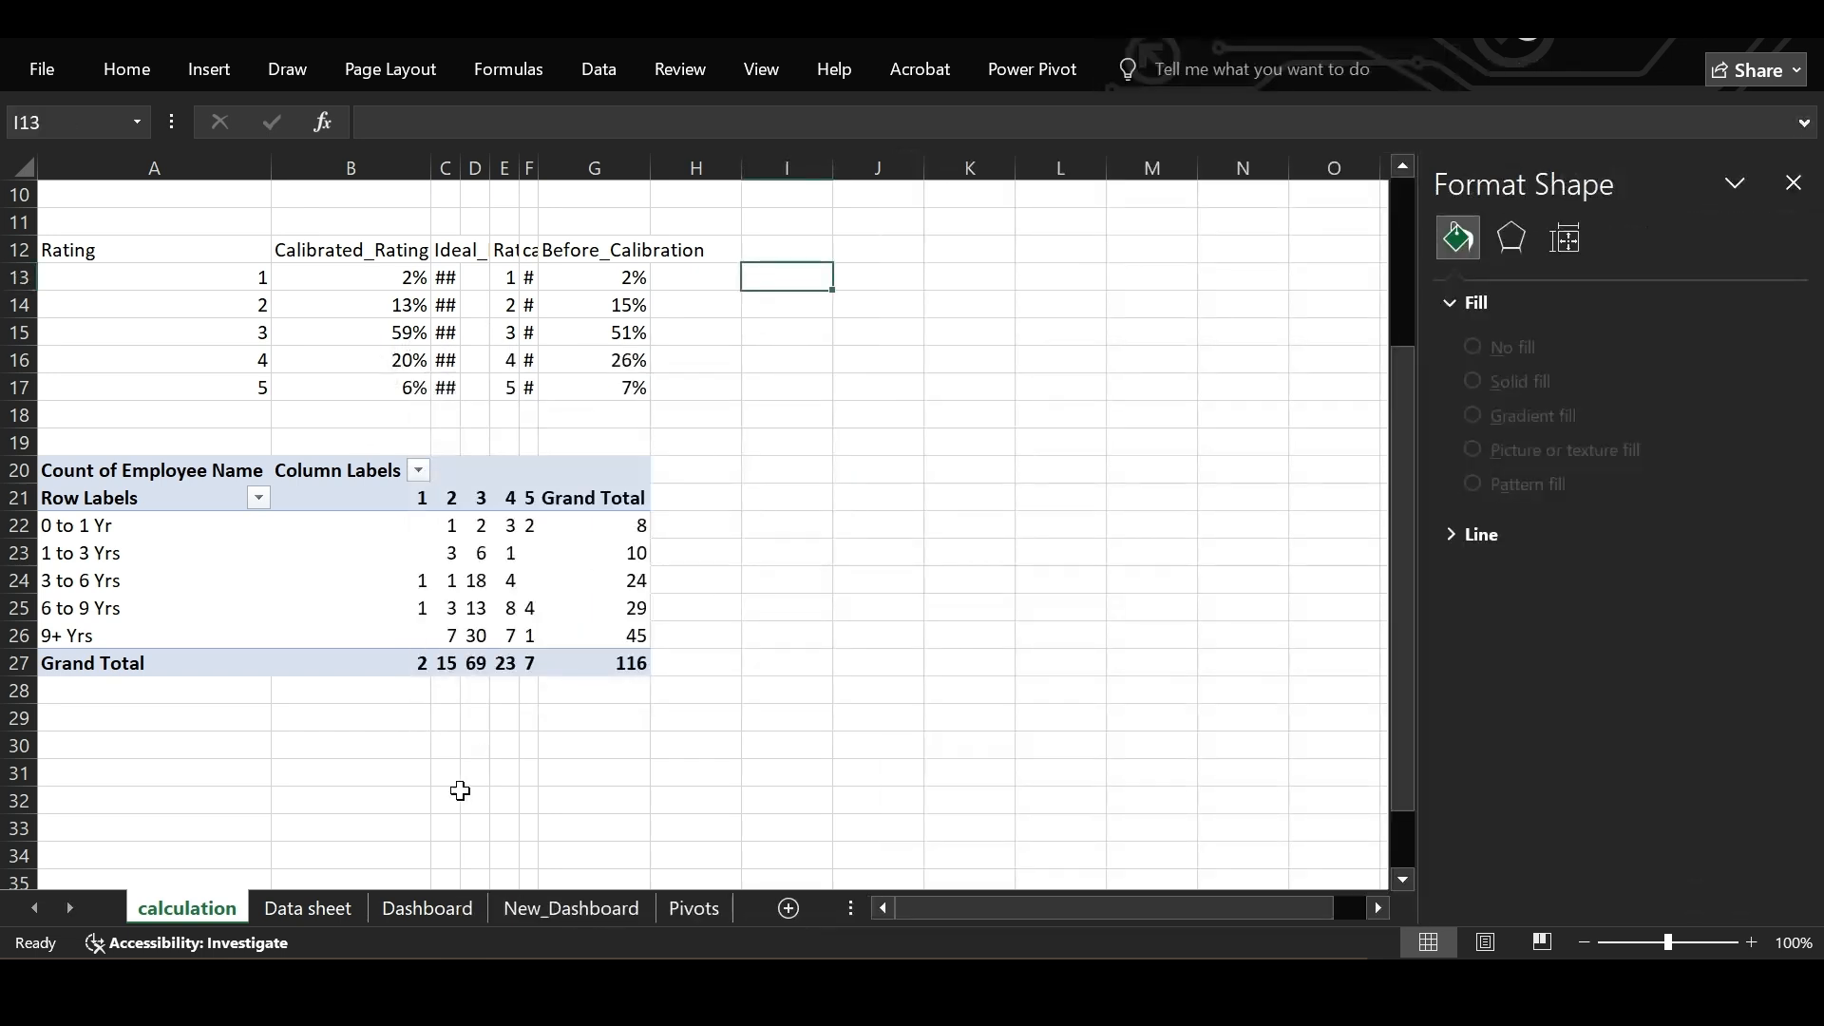
click(571, 908)
click(787, 258)
key(ctrl+v)
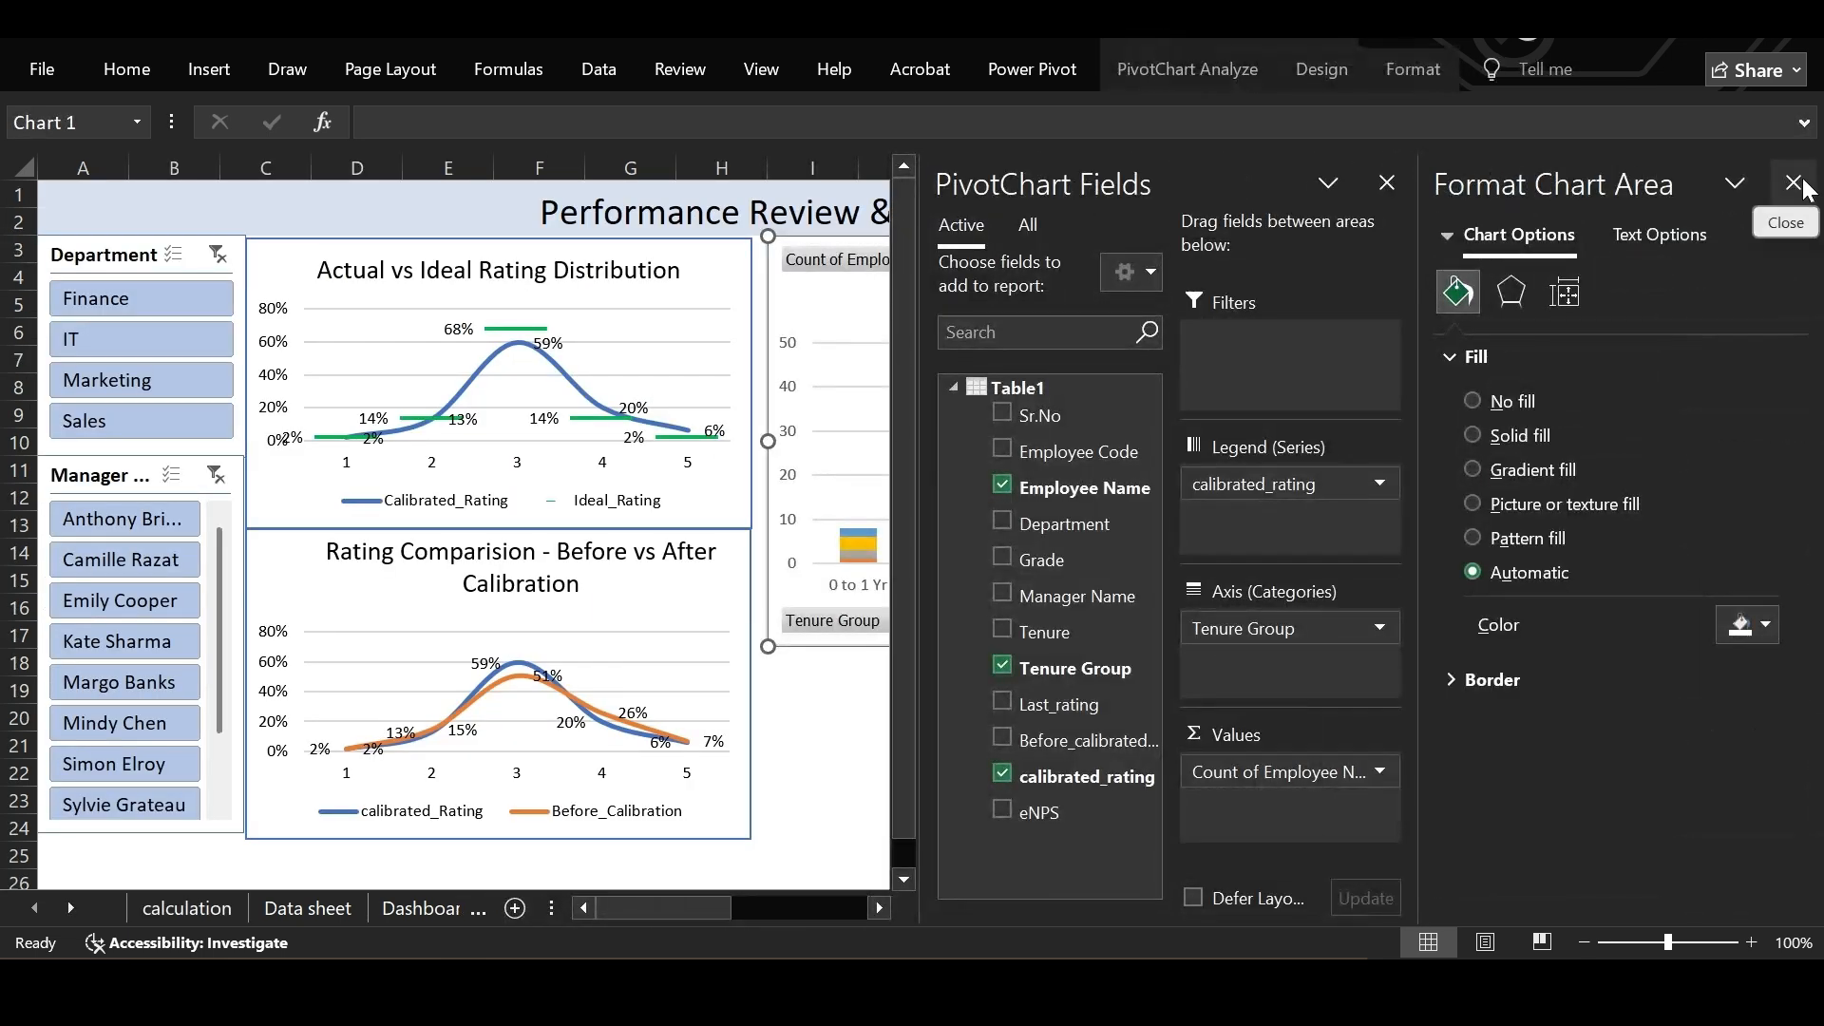
Close the formatting and field panes and resize the tenure chart to about 11.24 cm high and 11.89 cm wide.
click(1793, 183)
click(1793, 183)
drag(1450, 441, 1408, 441)
drag(1088, 646, 1077, 840)
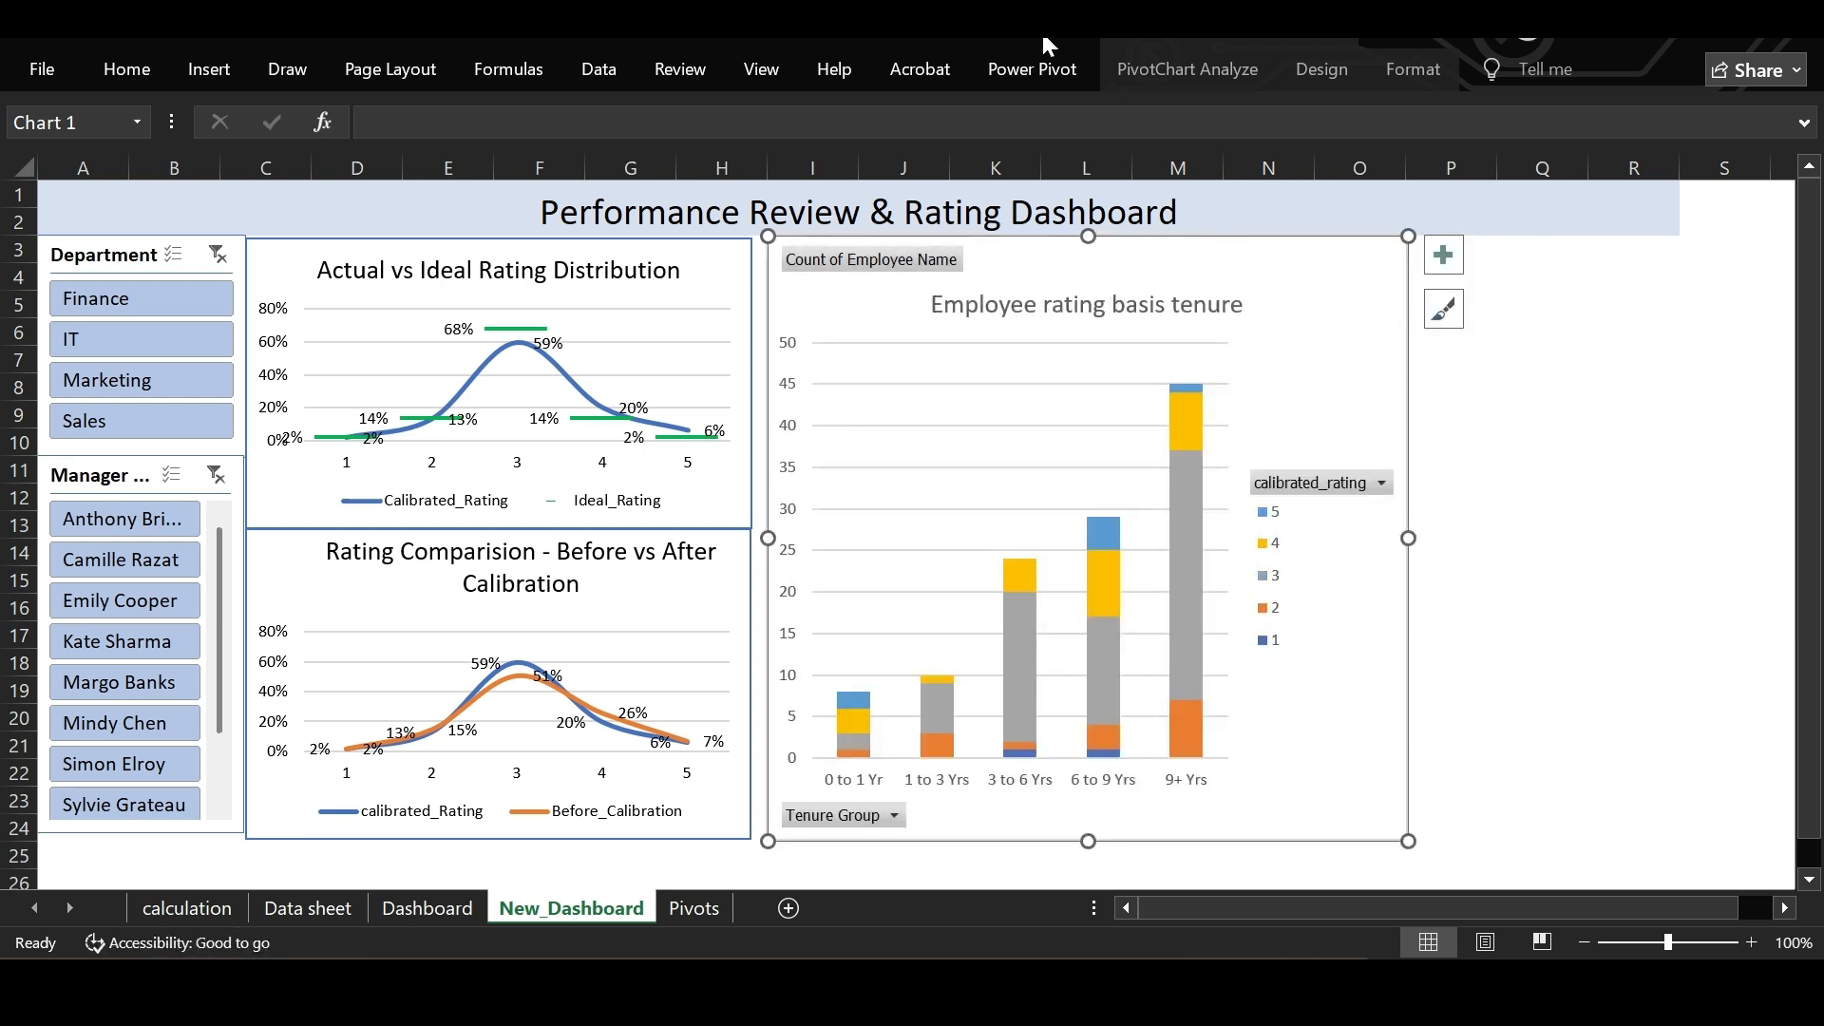
Apply the blue outlined shape style to the tenure chart.
click(1321, 69)
click(1413, 70)
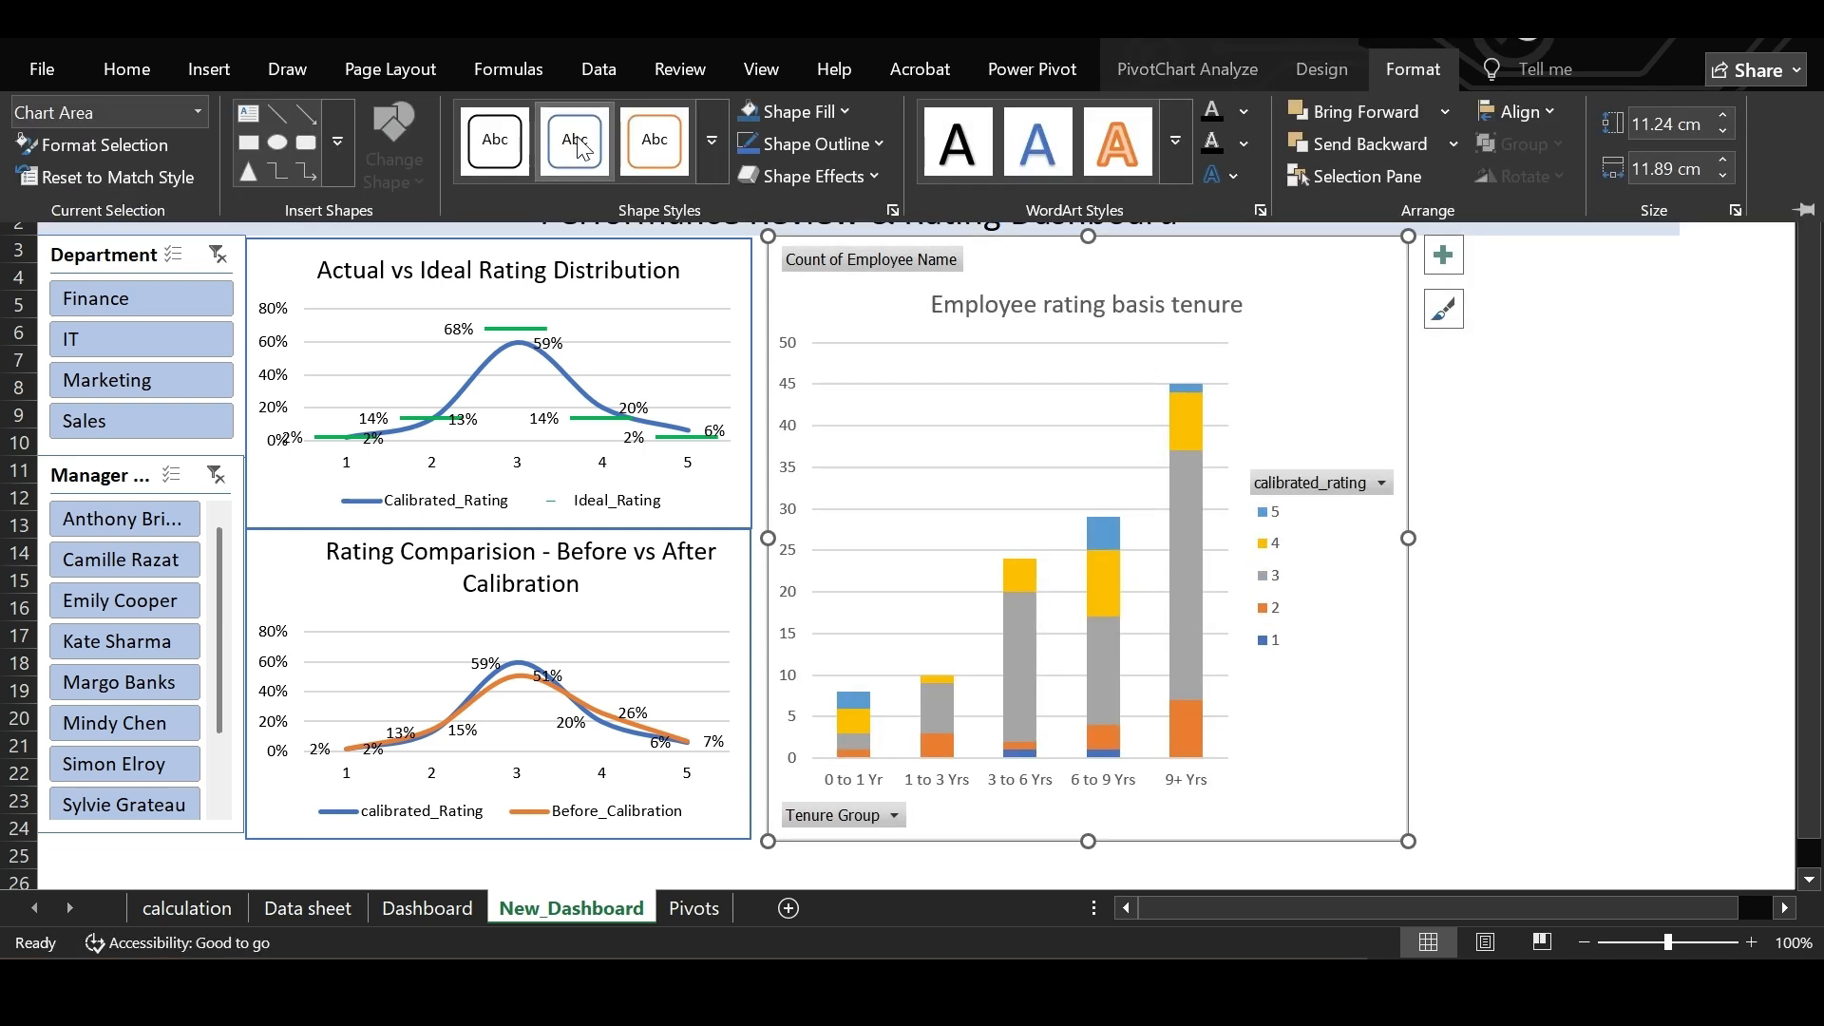
click(1356, 692)
Set the tenure chart's legend position to bottom and move the legend to the chart's lower-right corner.
click(1326, 509)
right_click(1299, 585)
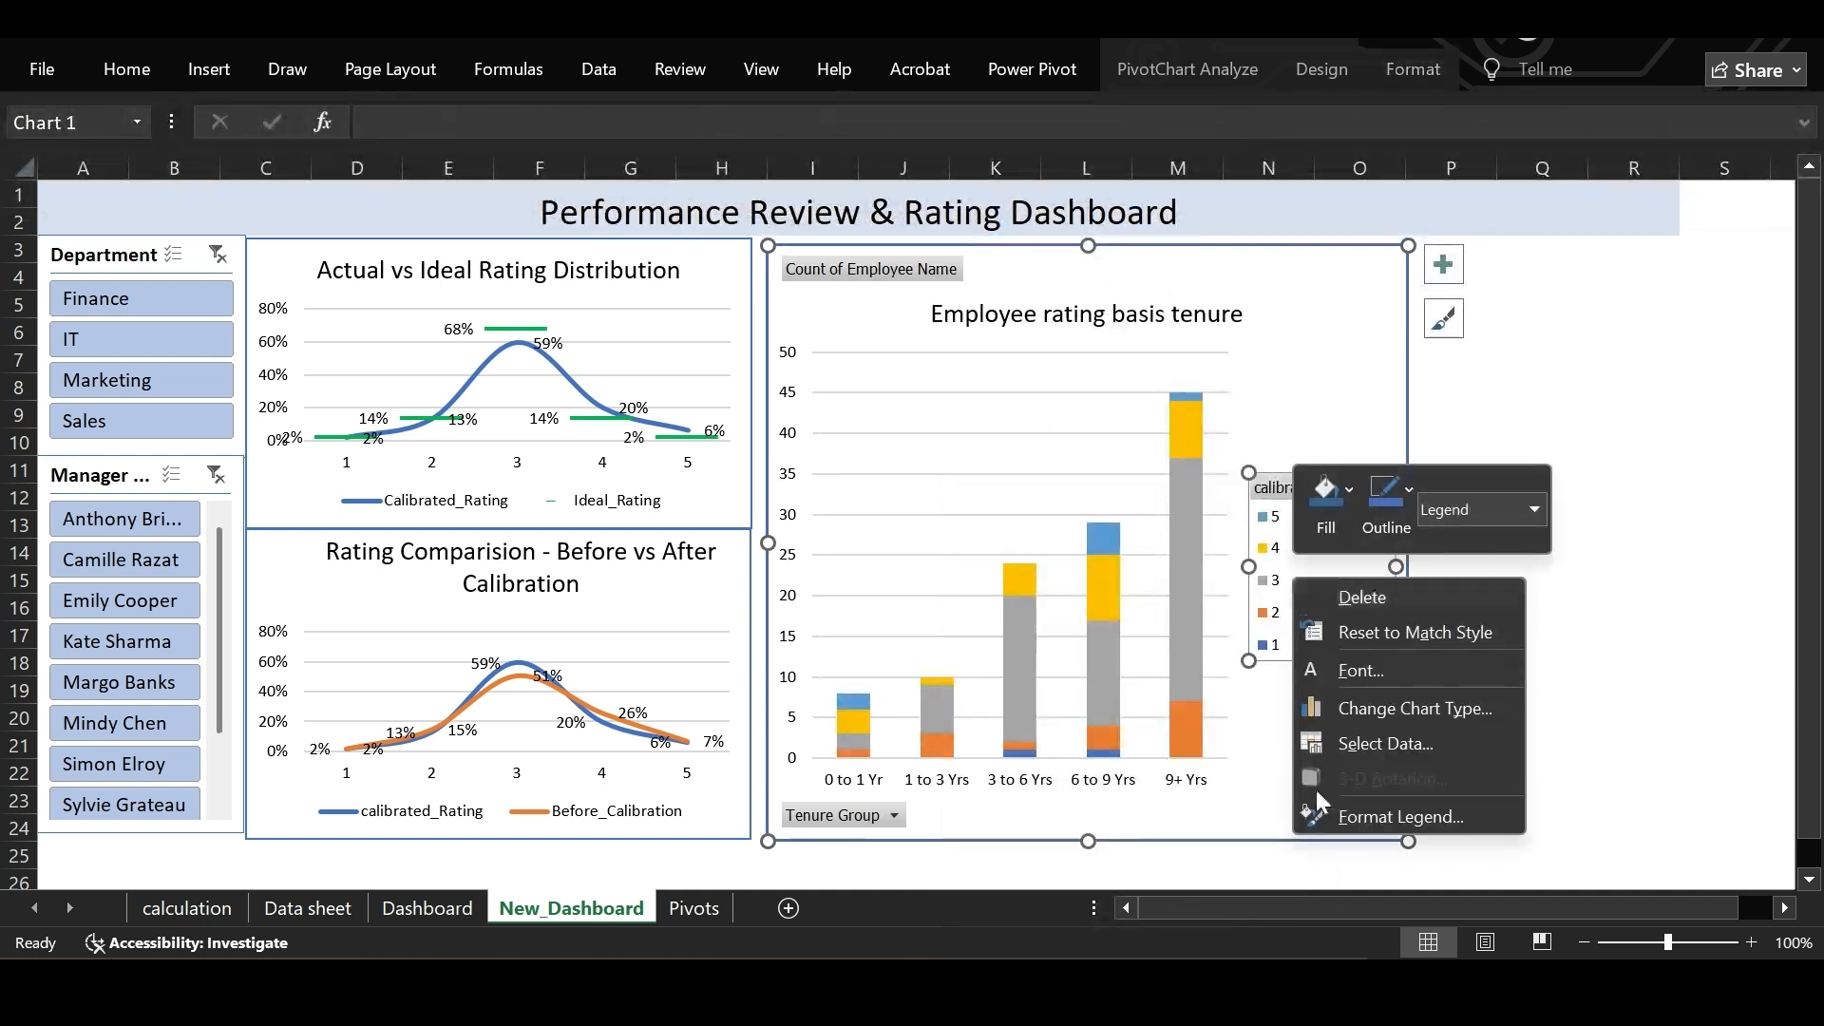
click(1397, 816)
click(1484, 467)
click(1783, 189)
drag(1131, 788, 1312, 820)
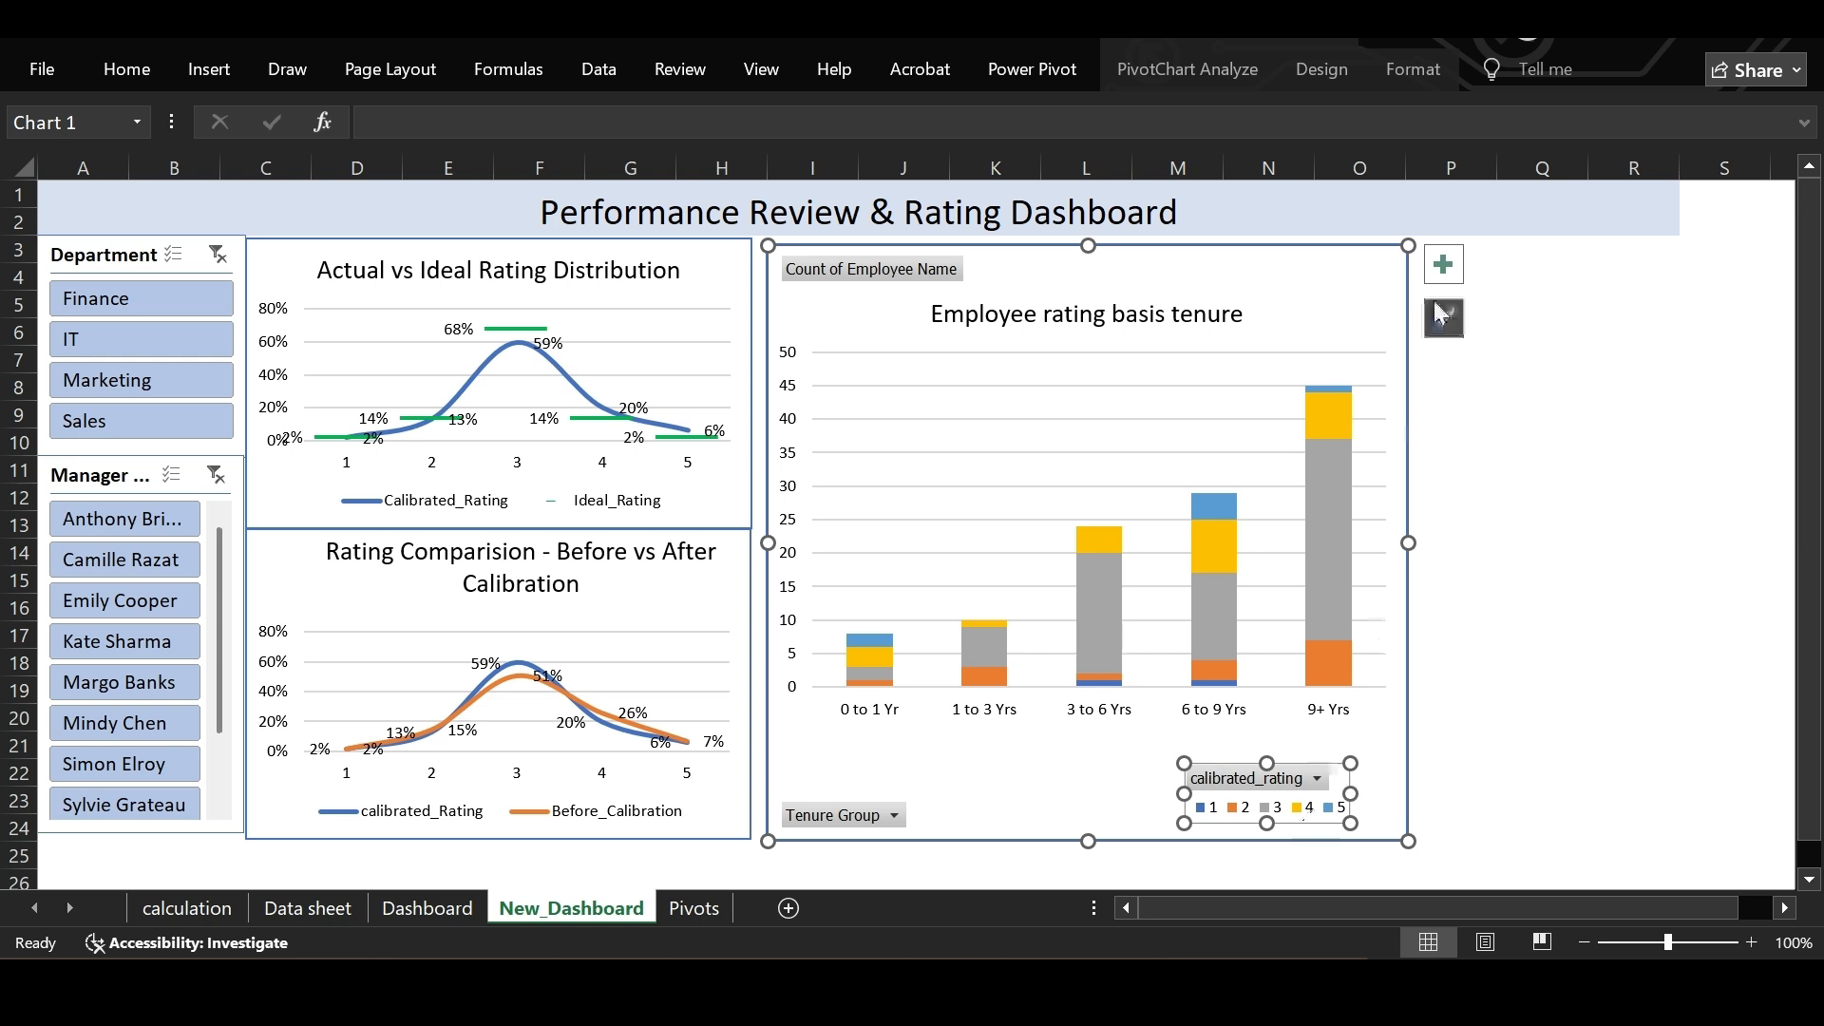
Show data labels on the tenure chart's stacked columns.
click(1443, 265)
click(1505, 398)
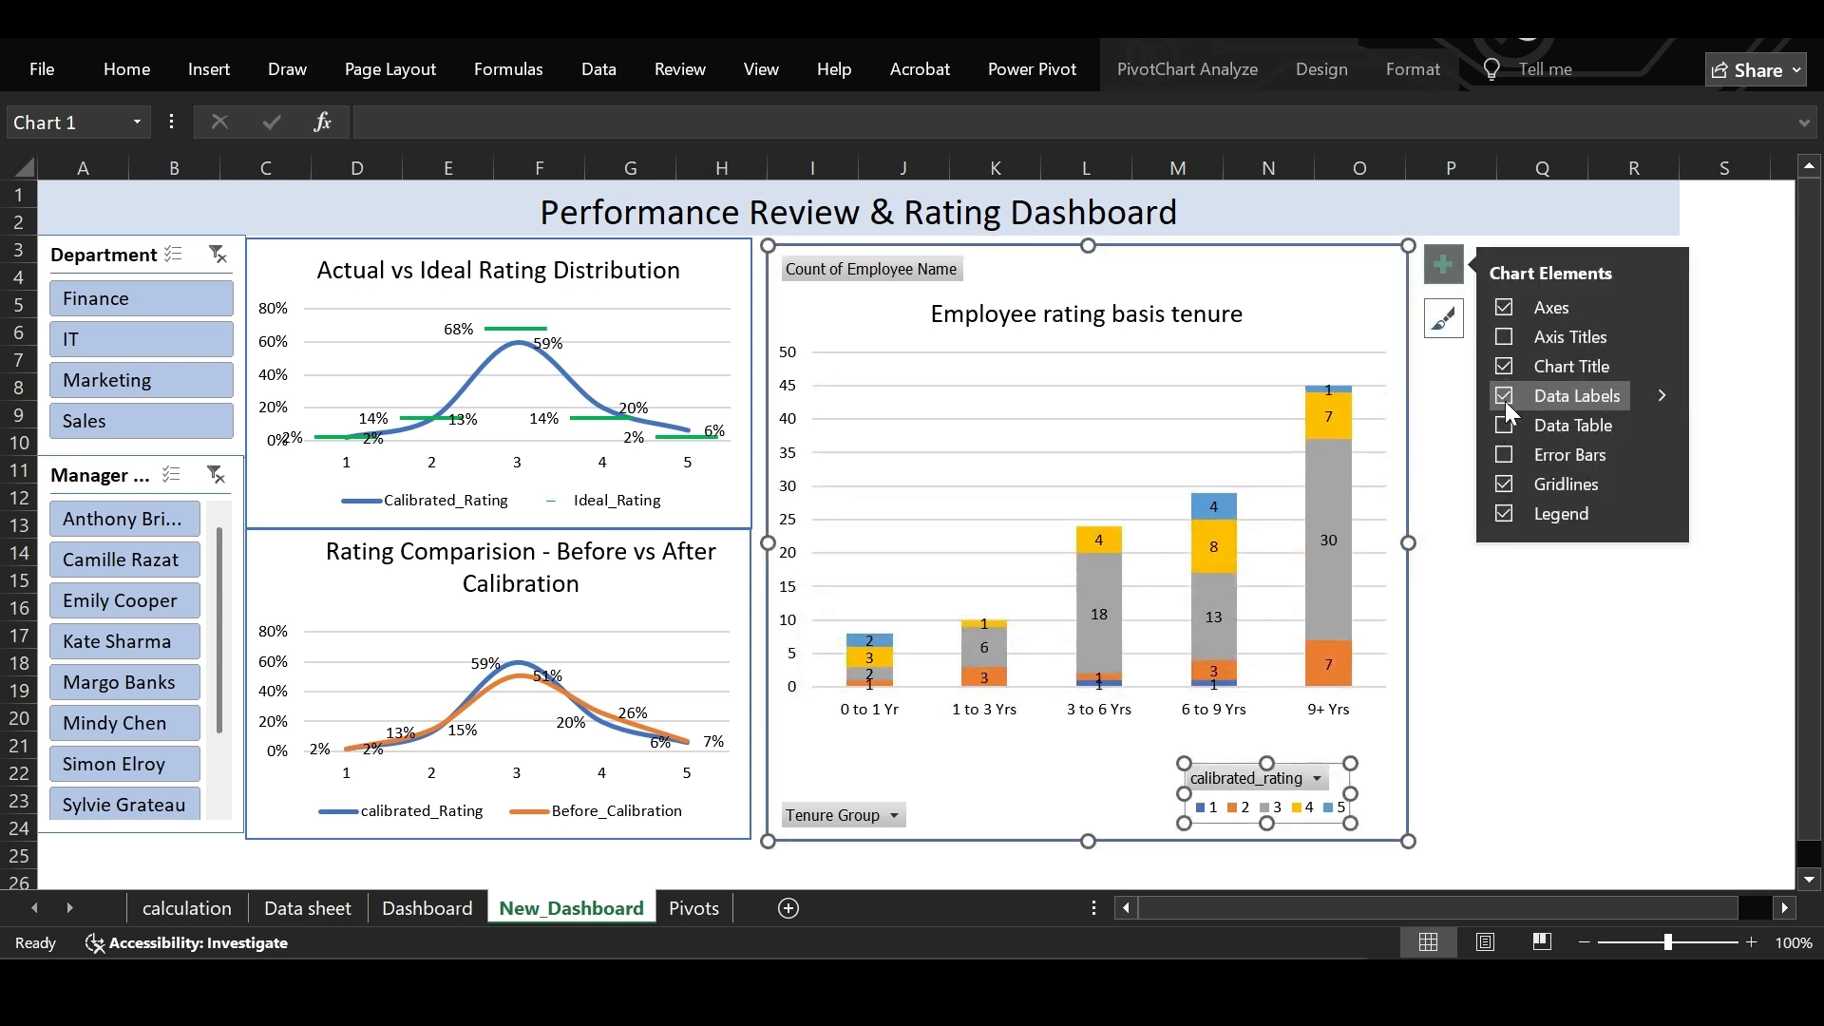
click(1392, 582)
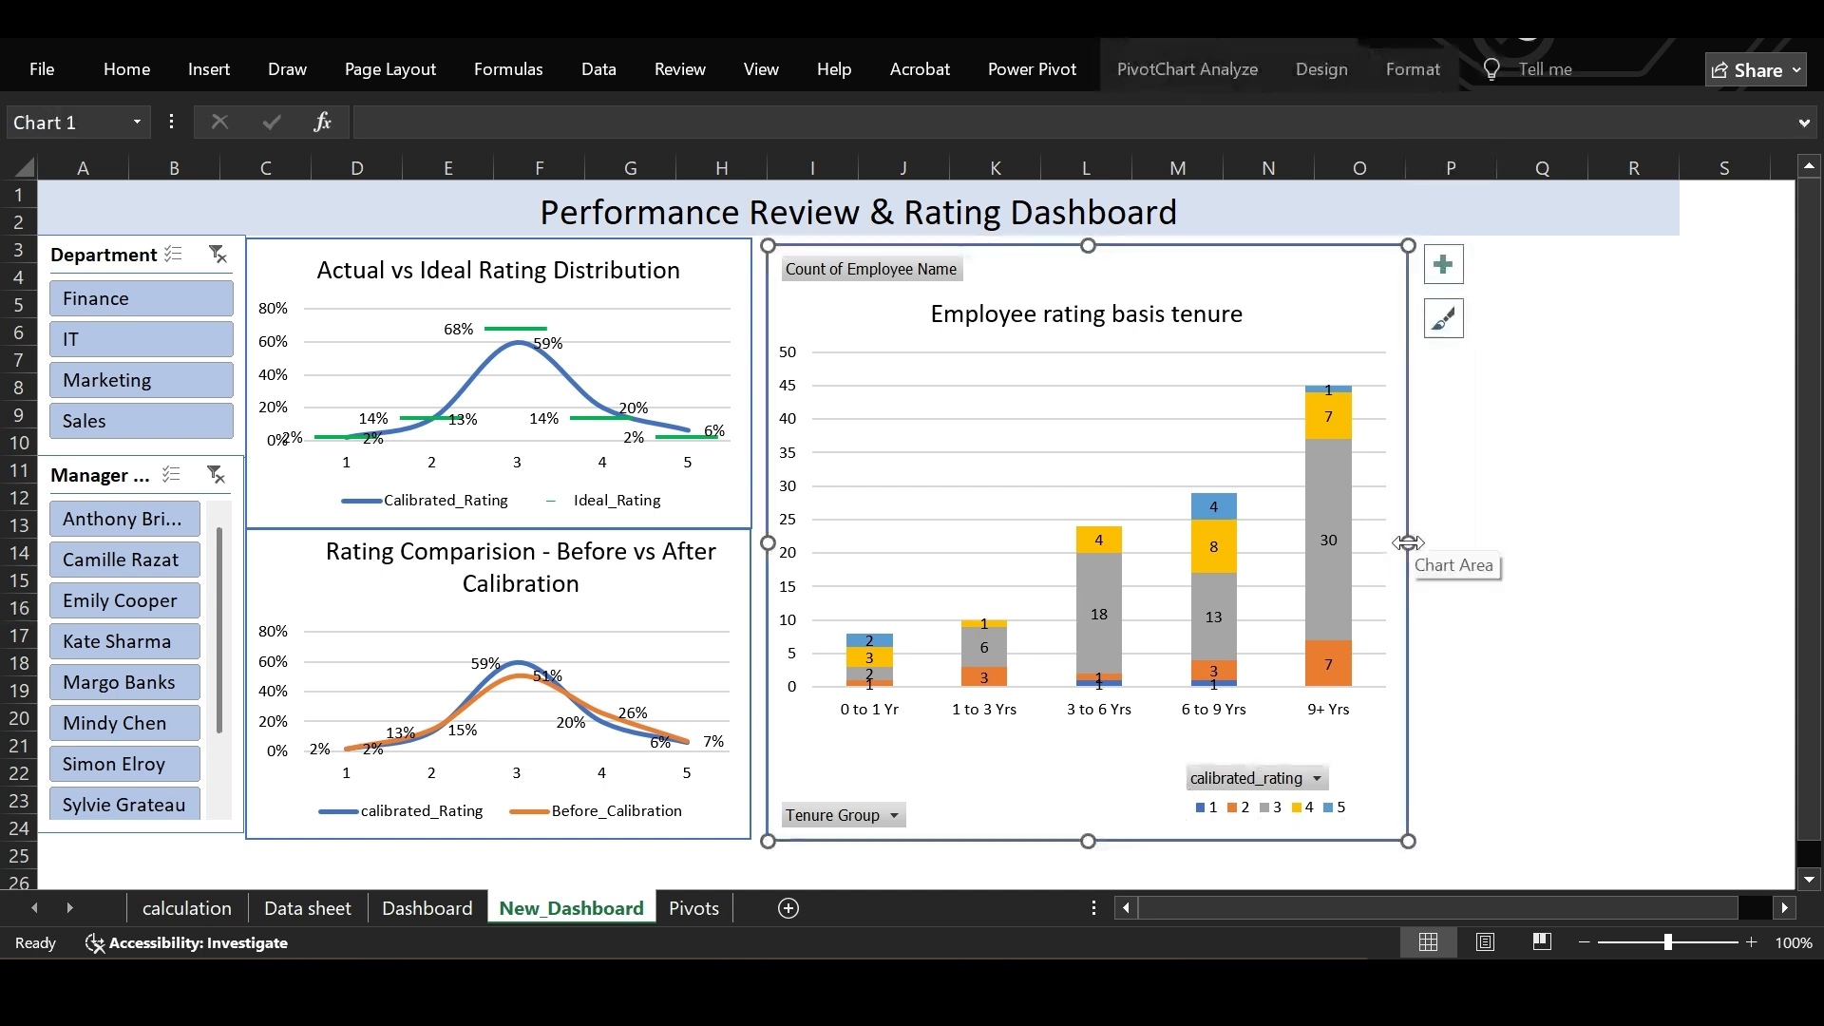
Apply the chart style with striped columns and an uppercase title, and copy the Actual vs Ideal chart's title formatting onto the tenure chart's title.
click(1302, 65)
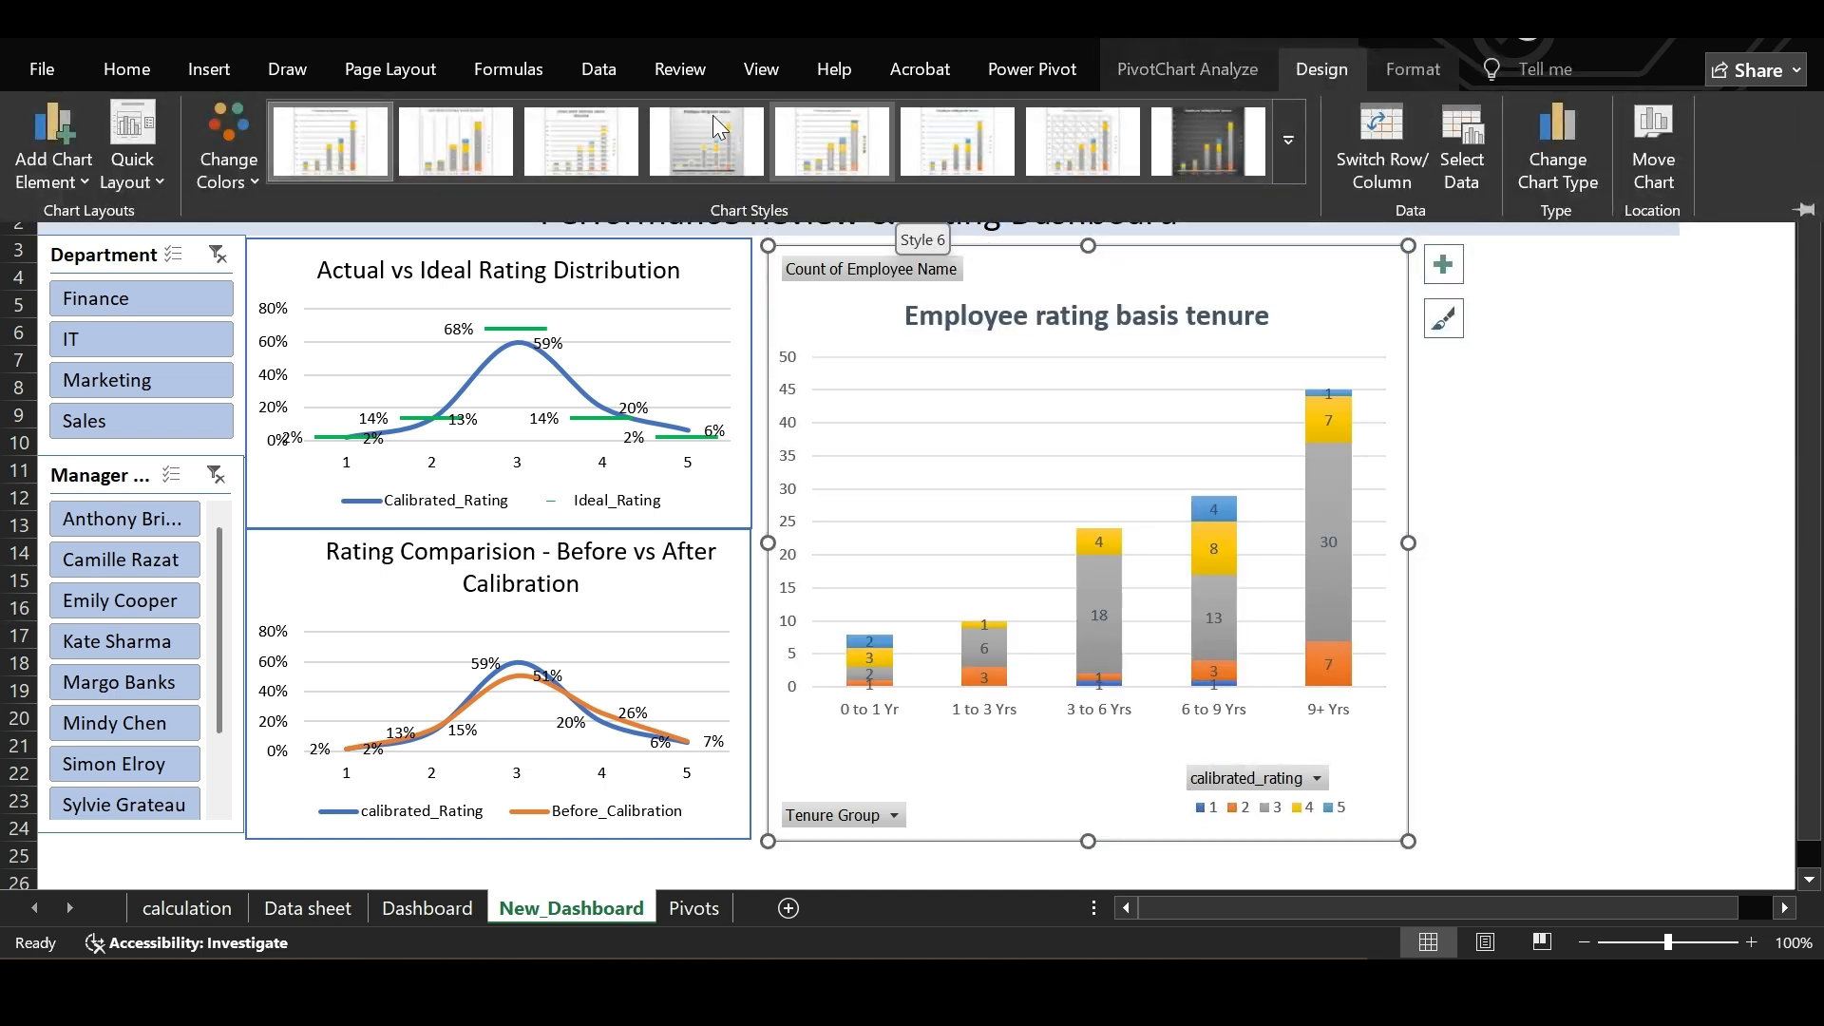
click(604, 123)
drag(382, 278, 475, 270)
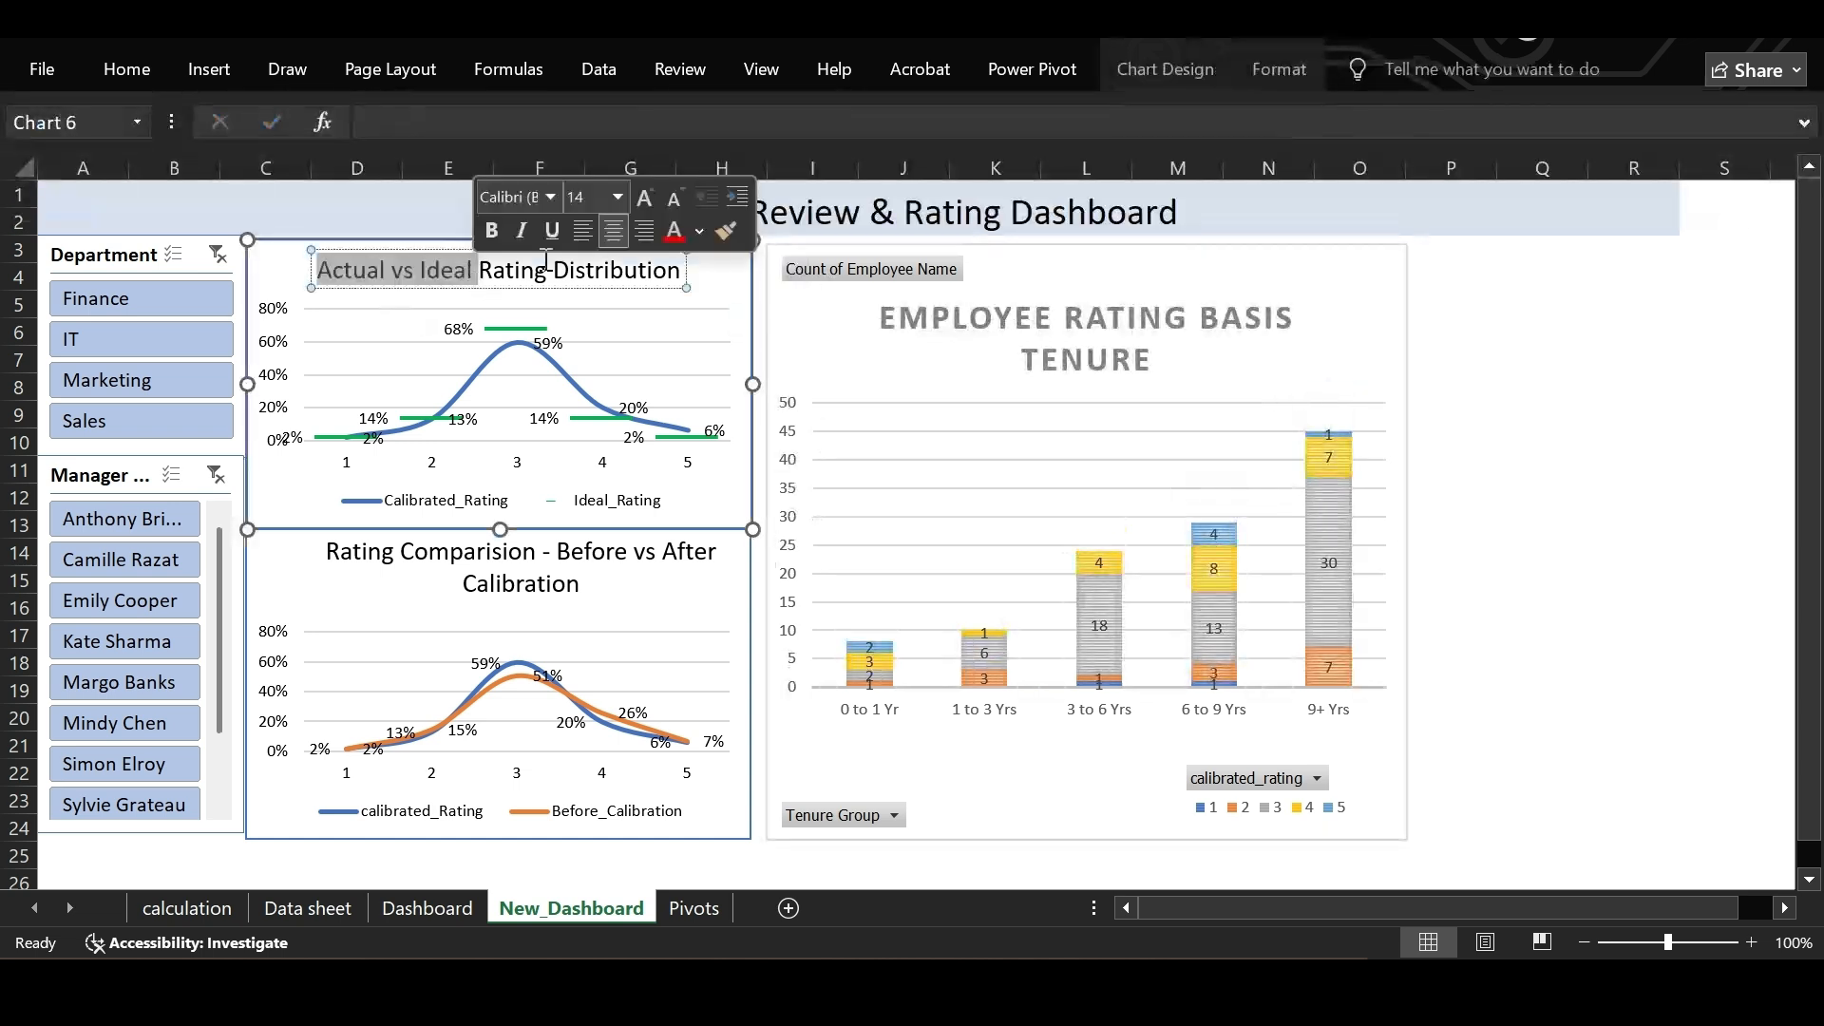
click(893, 314)
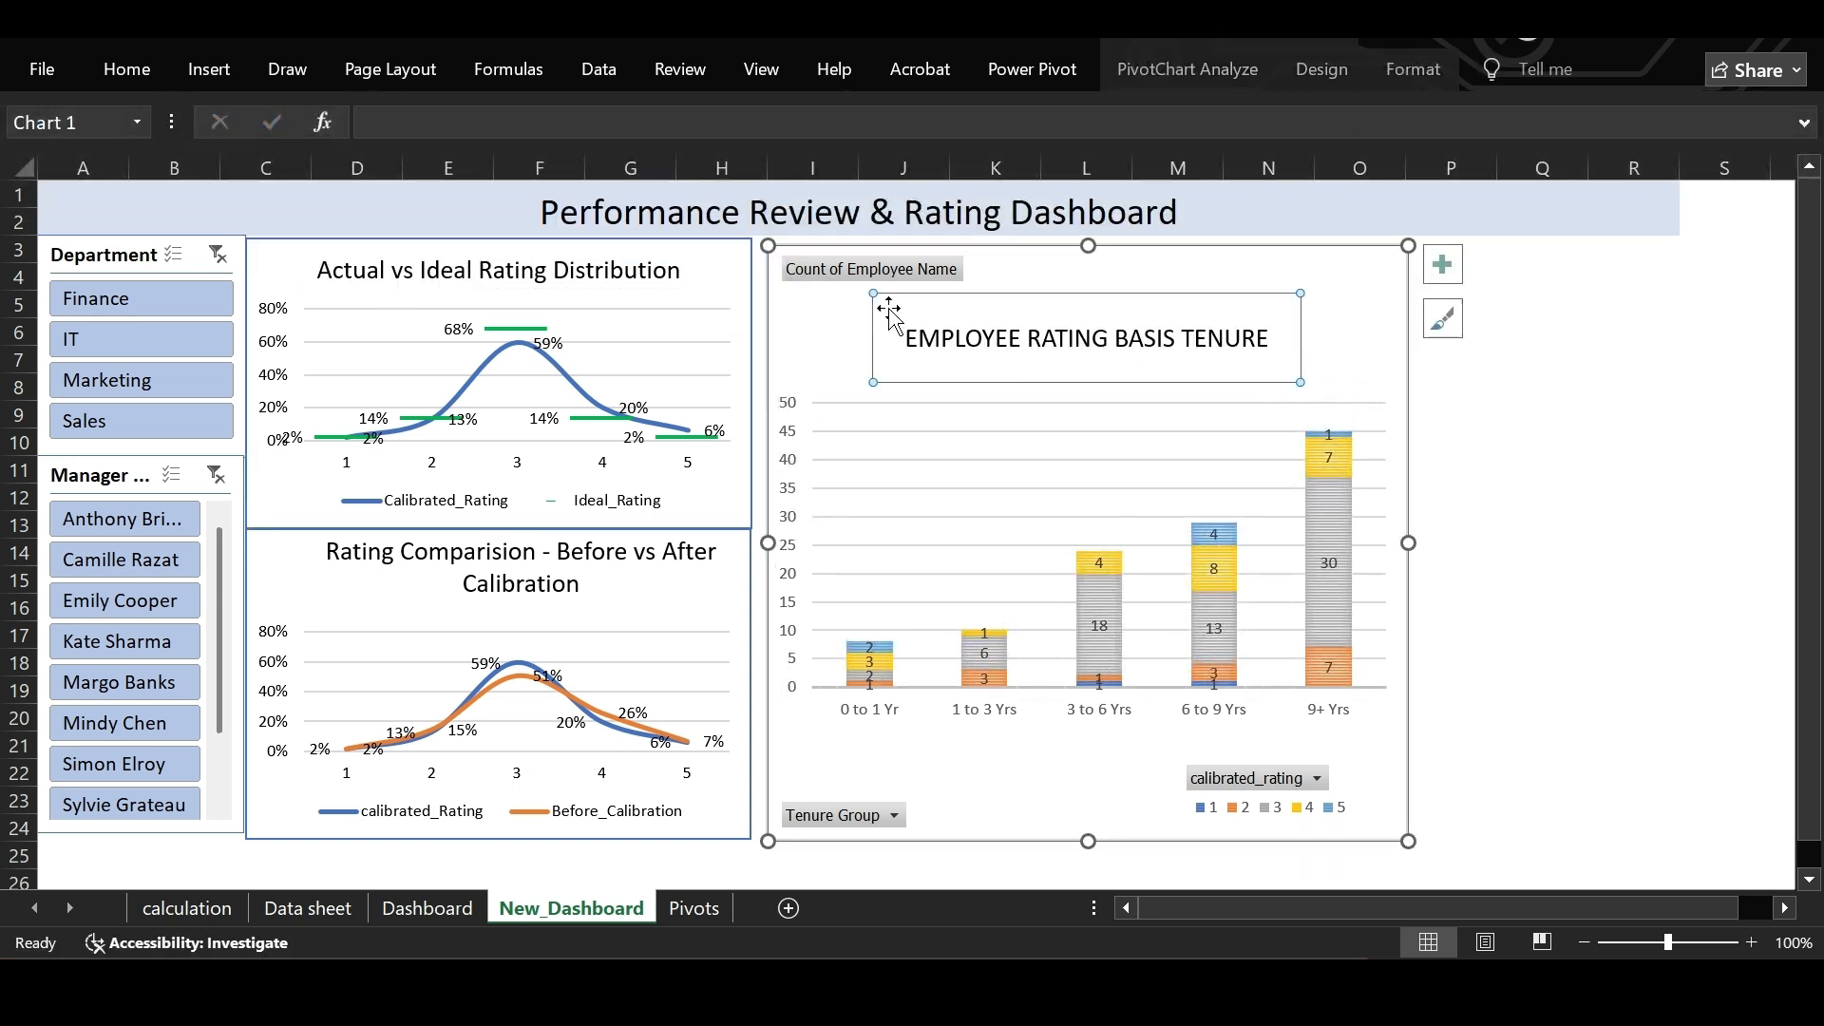
Connect the Department slicer to the rating_tenure PivotTable through its report connections.
click(1464, 448)
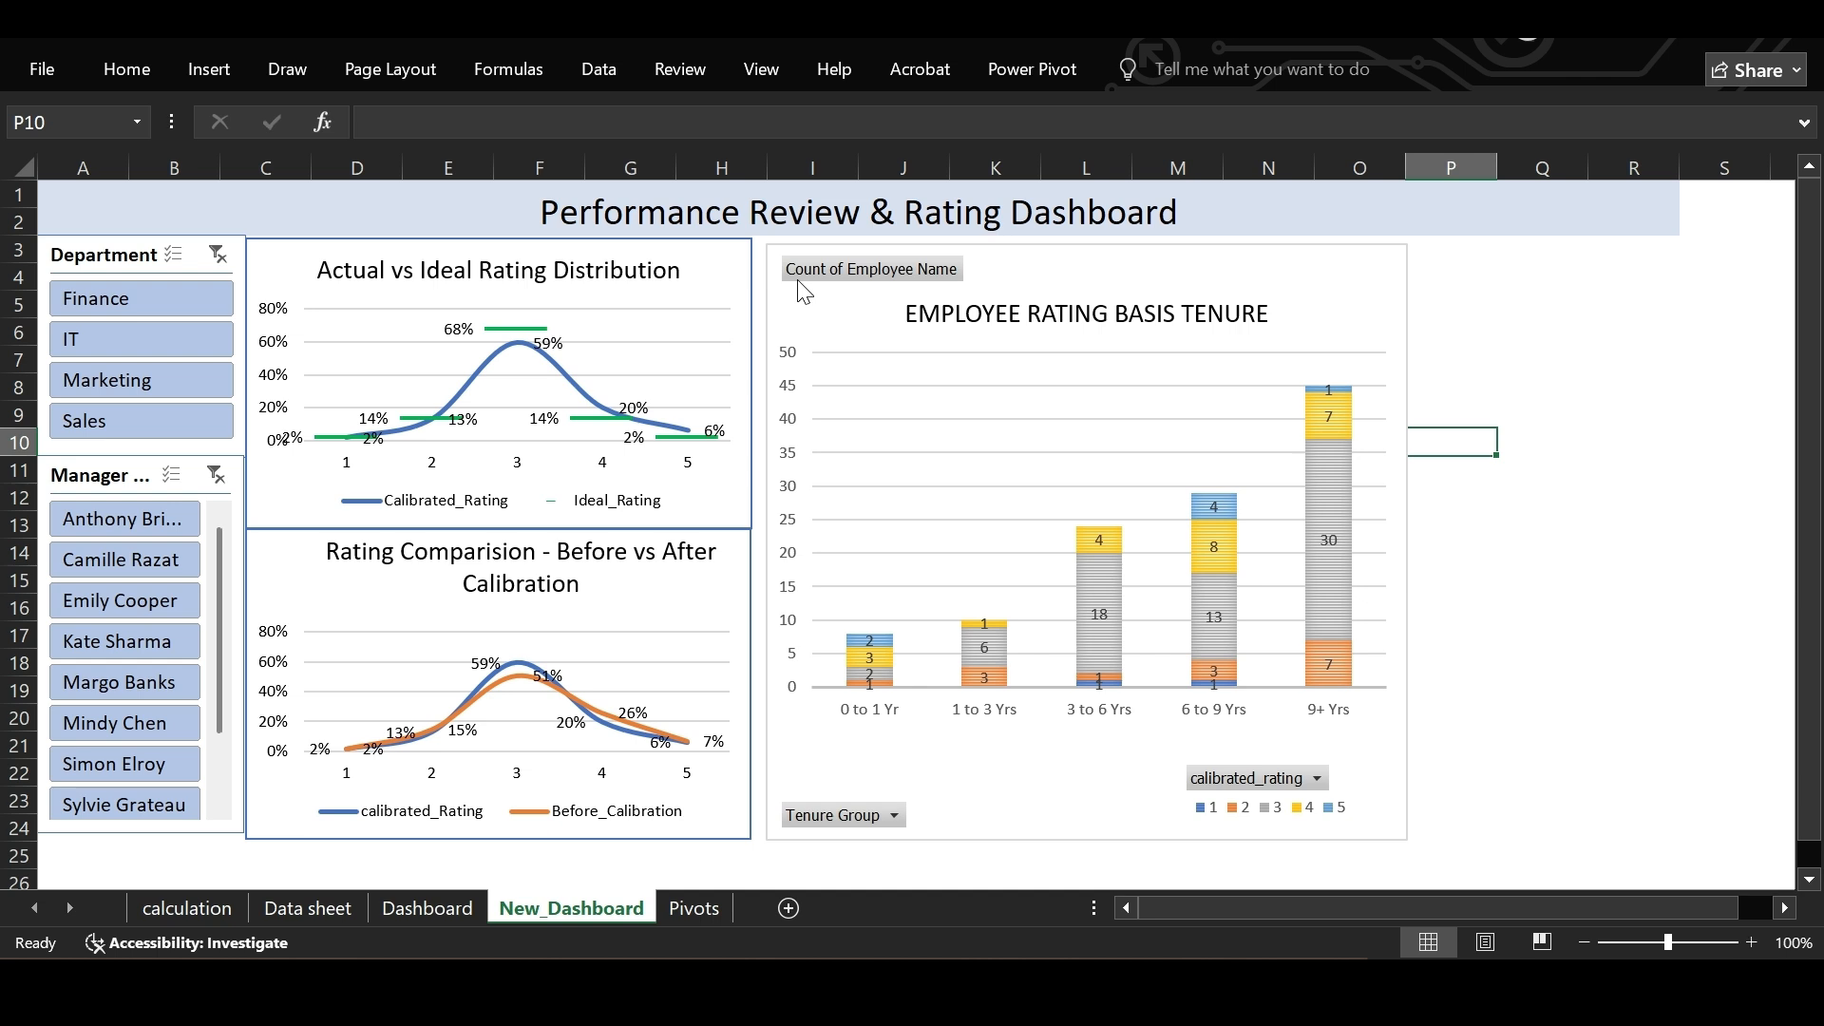
click(112, 258)
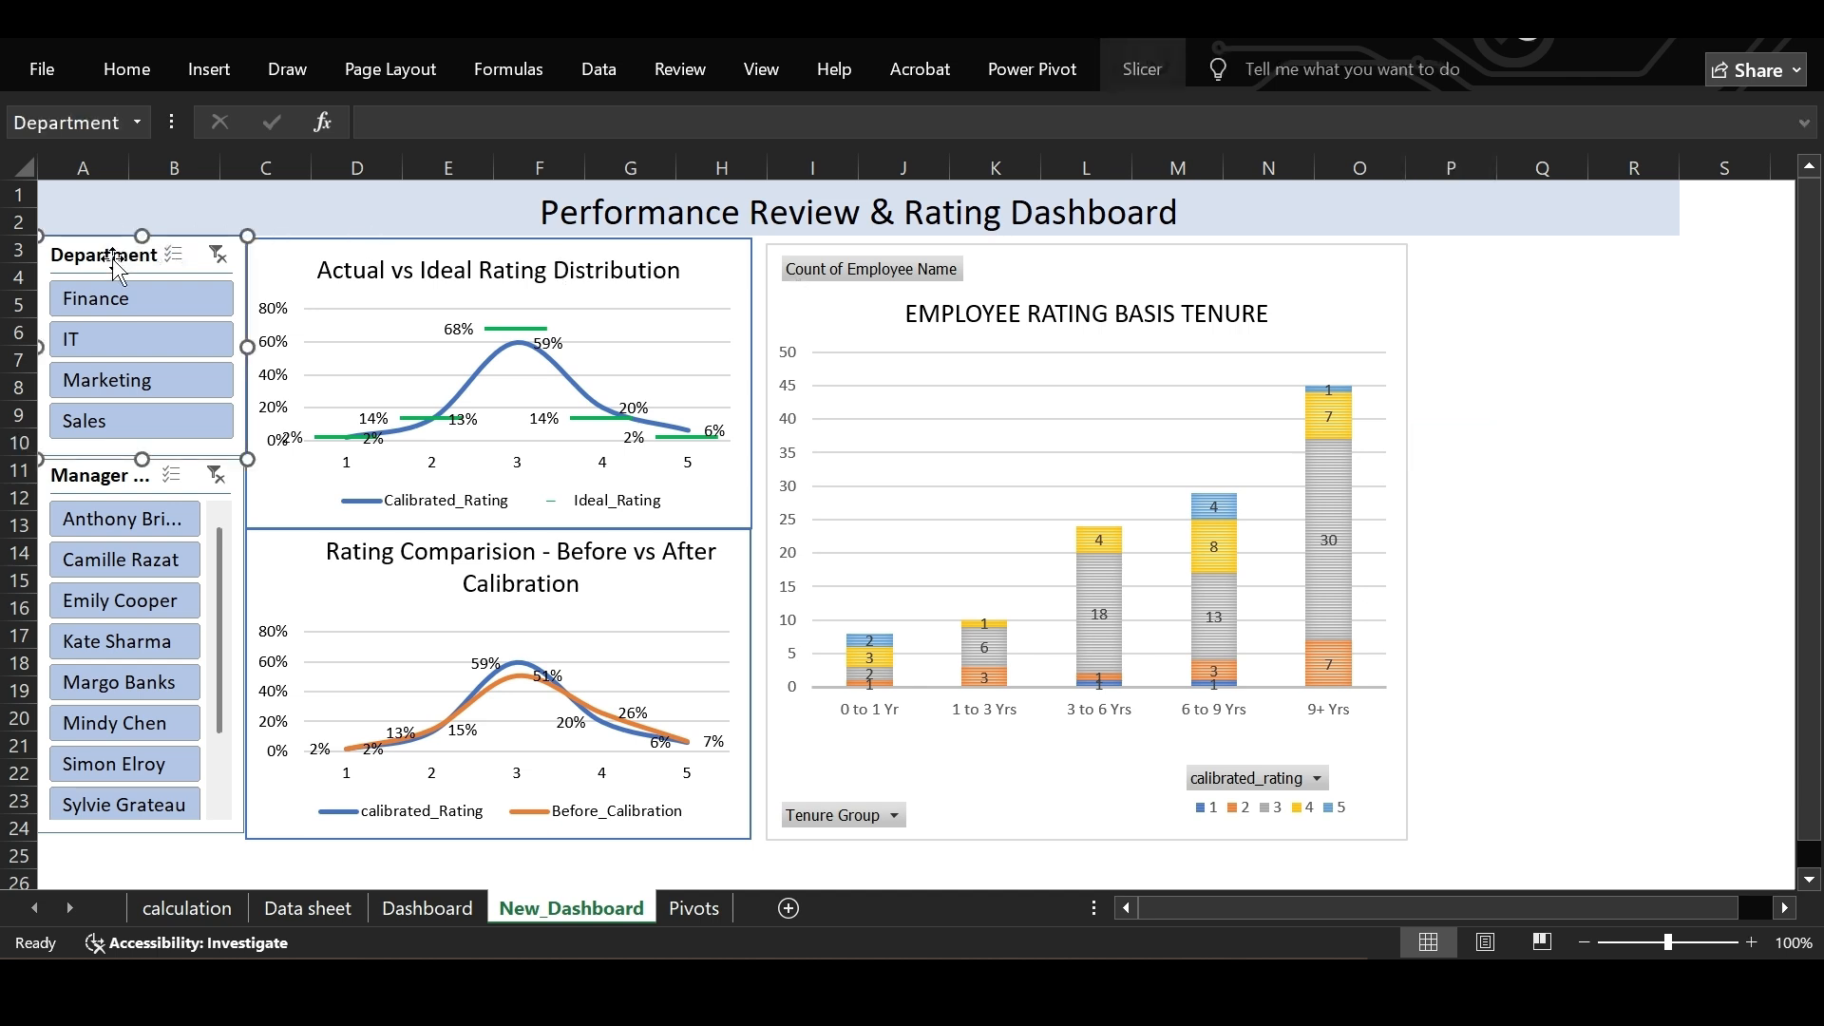
right_click(117, 267)
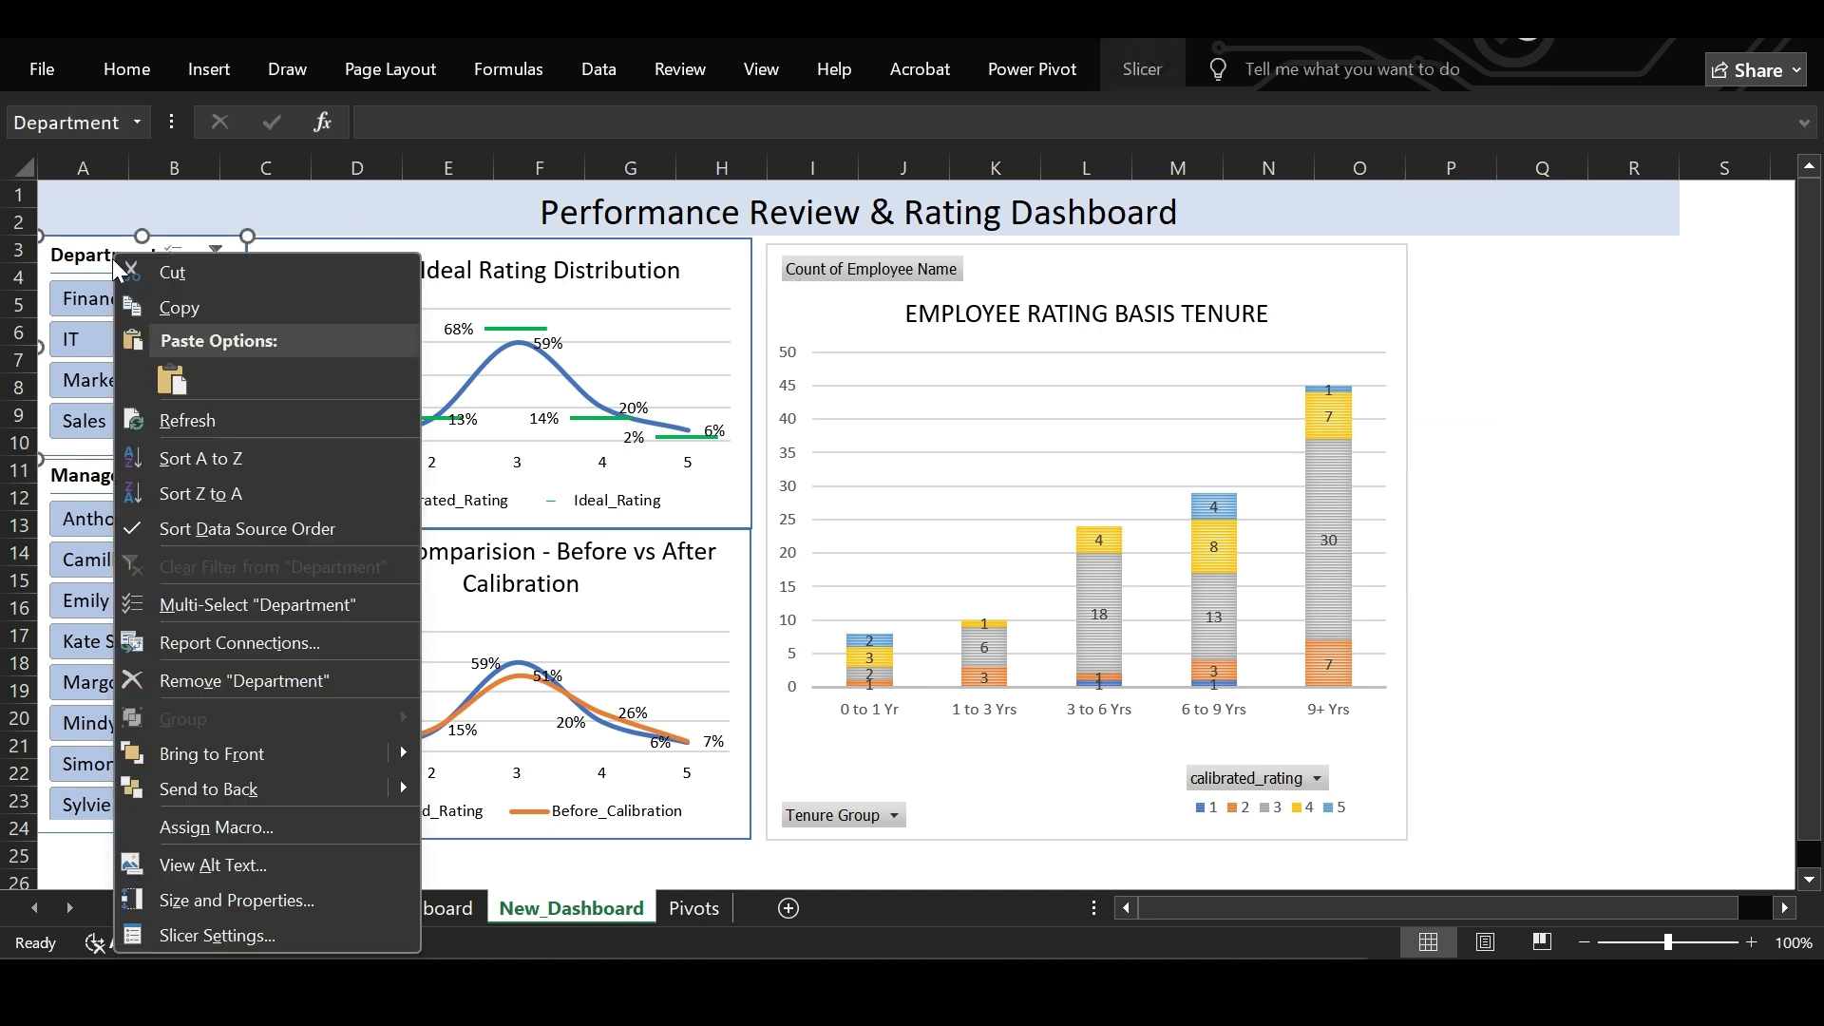
click(245, 642)
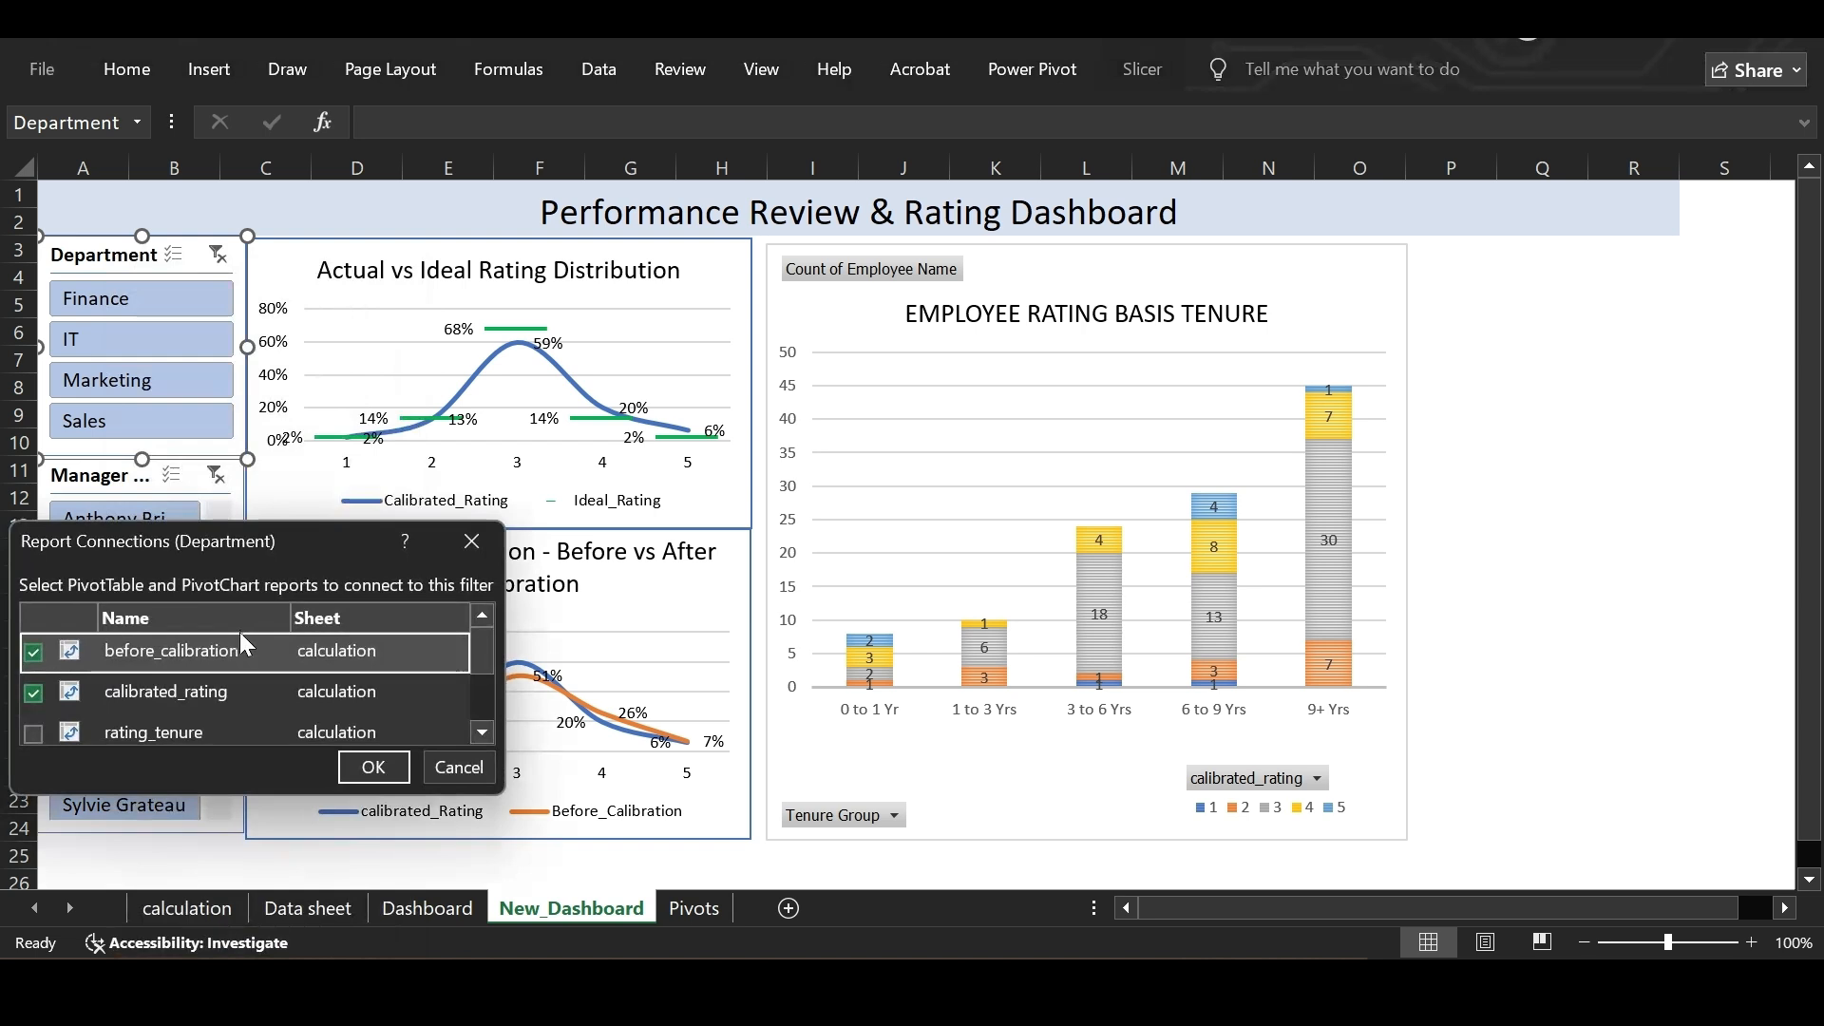
click(32, 732)
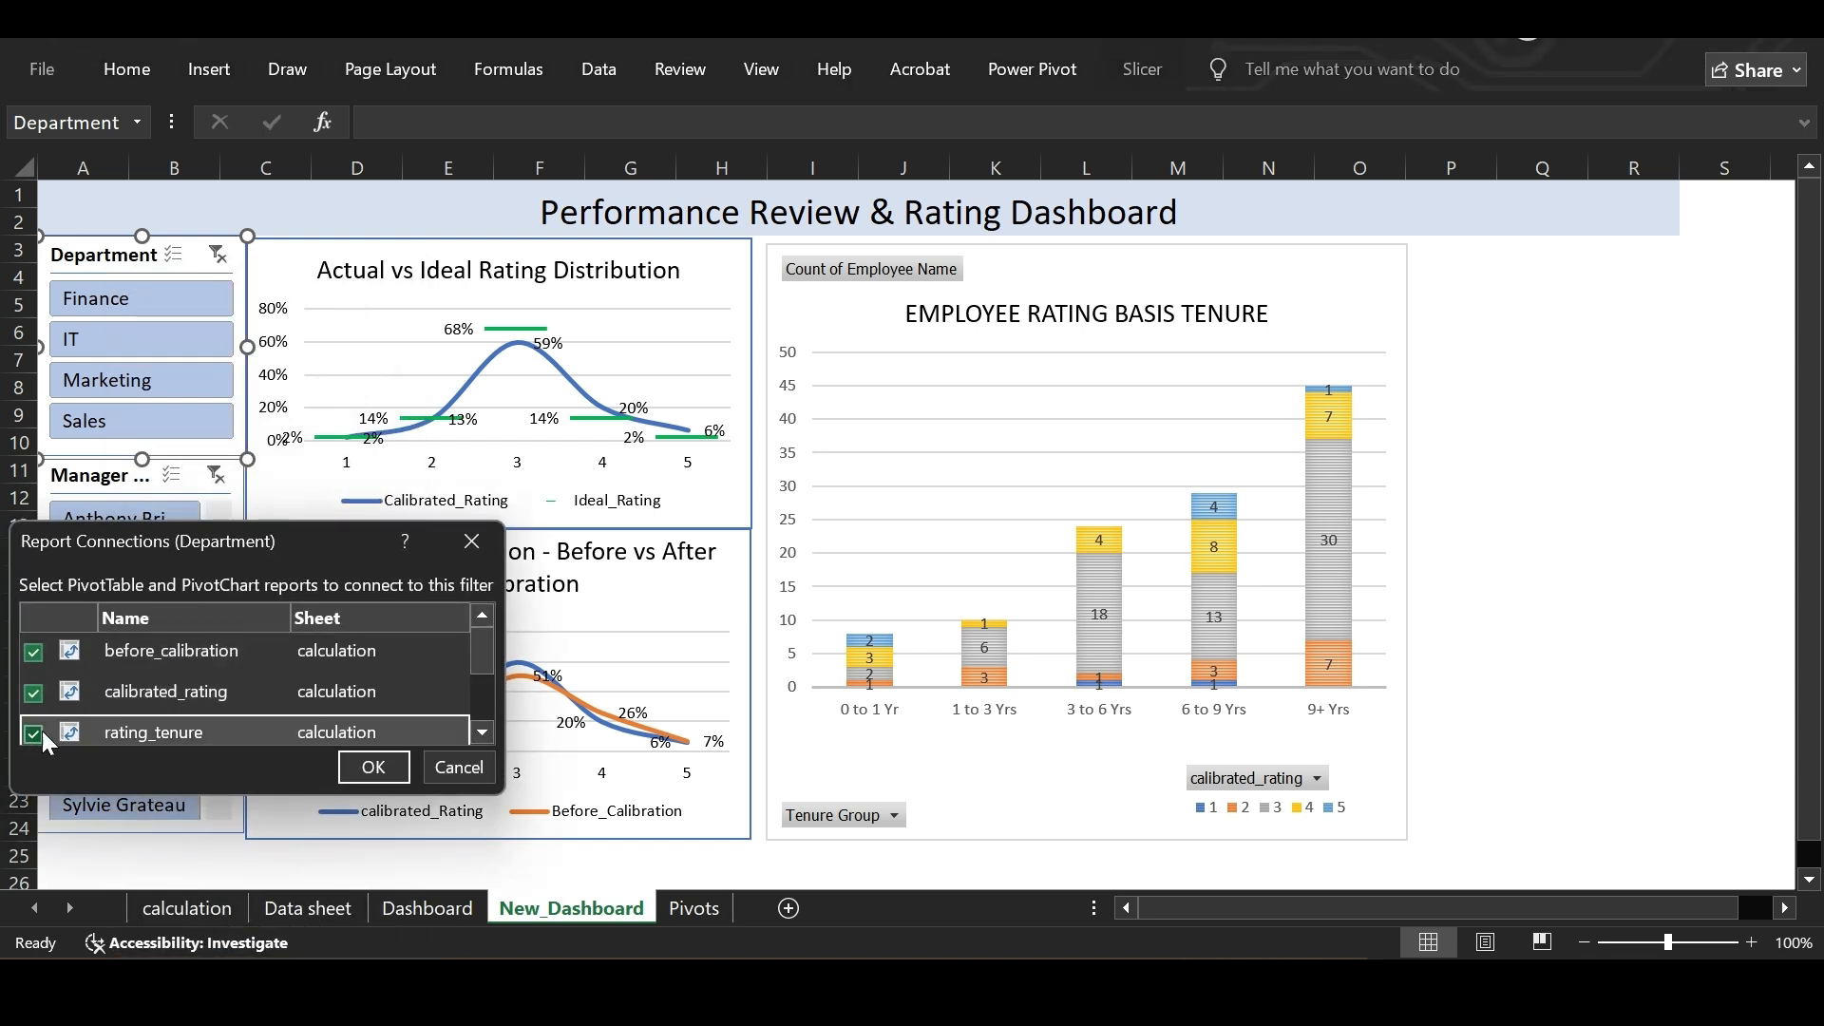
click(372, 766)
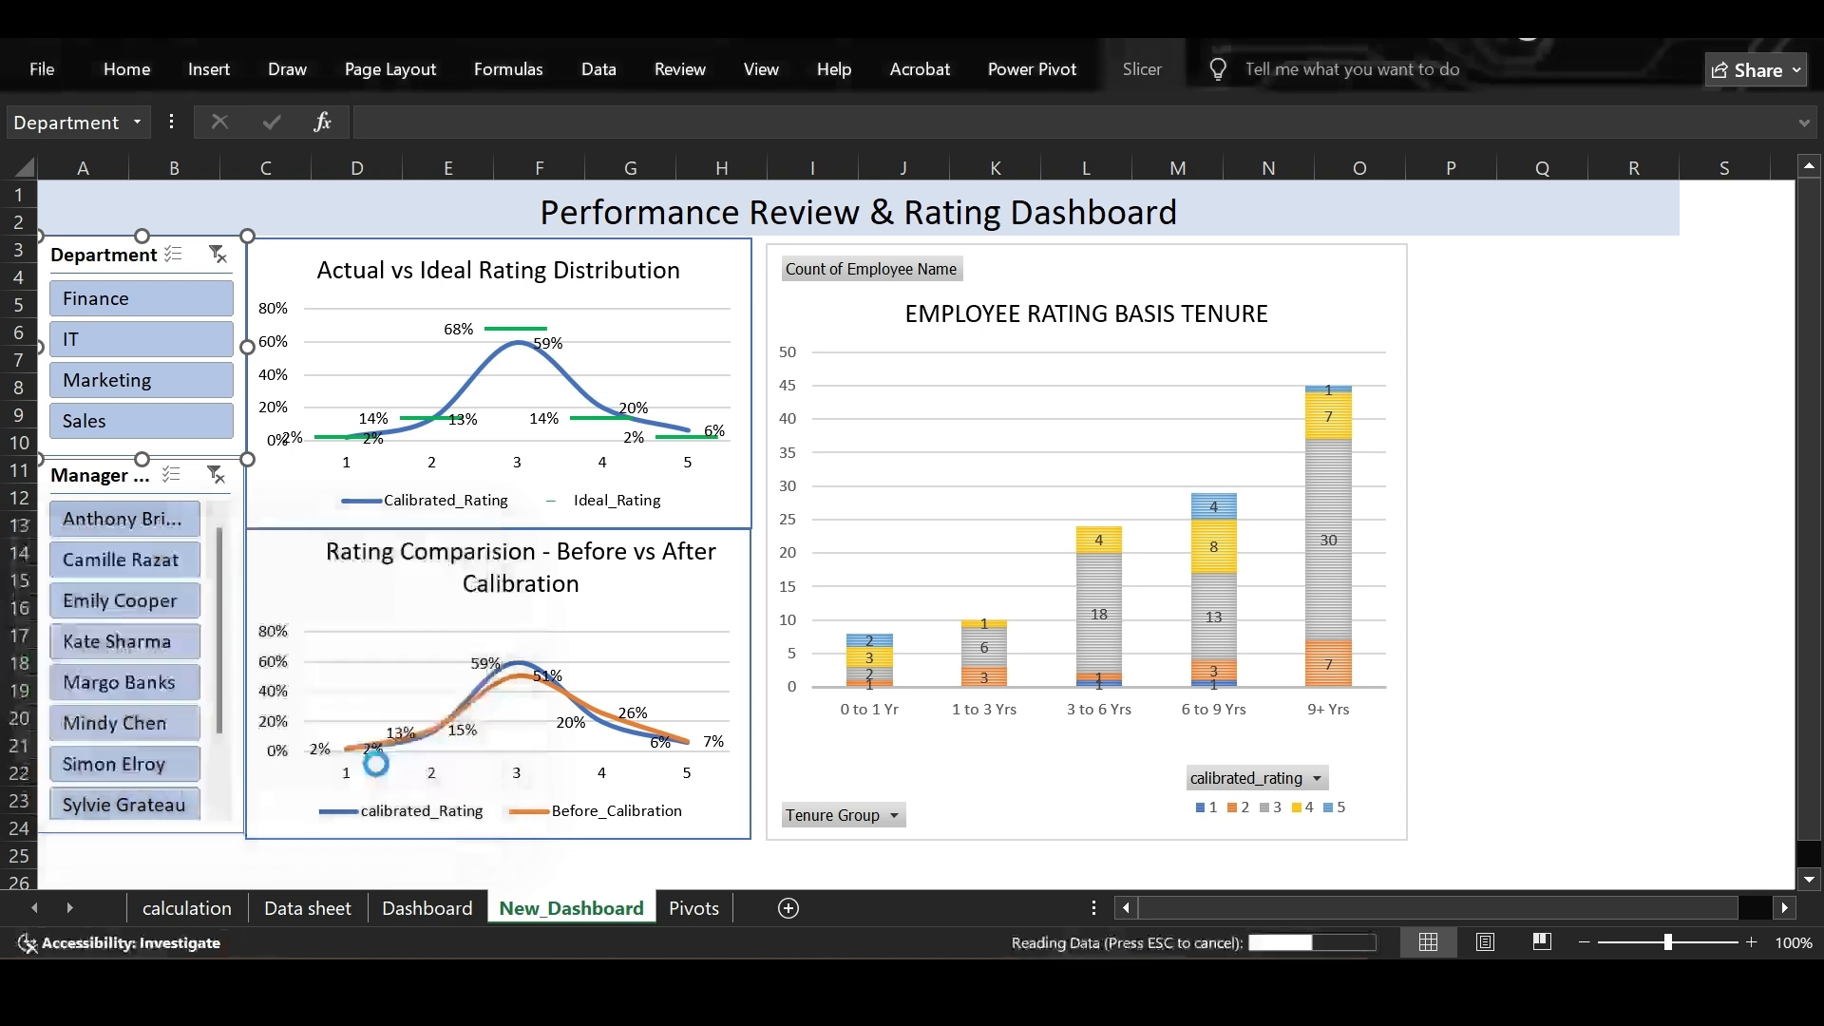
Connect the Manager Name slicer to the rating_tenure PivotTable through its report connections.
click(122, 477)
right_click(123, 480)
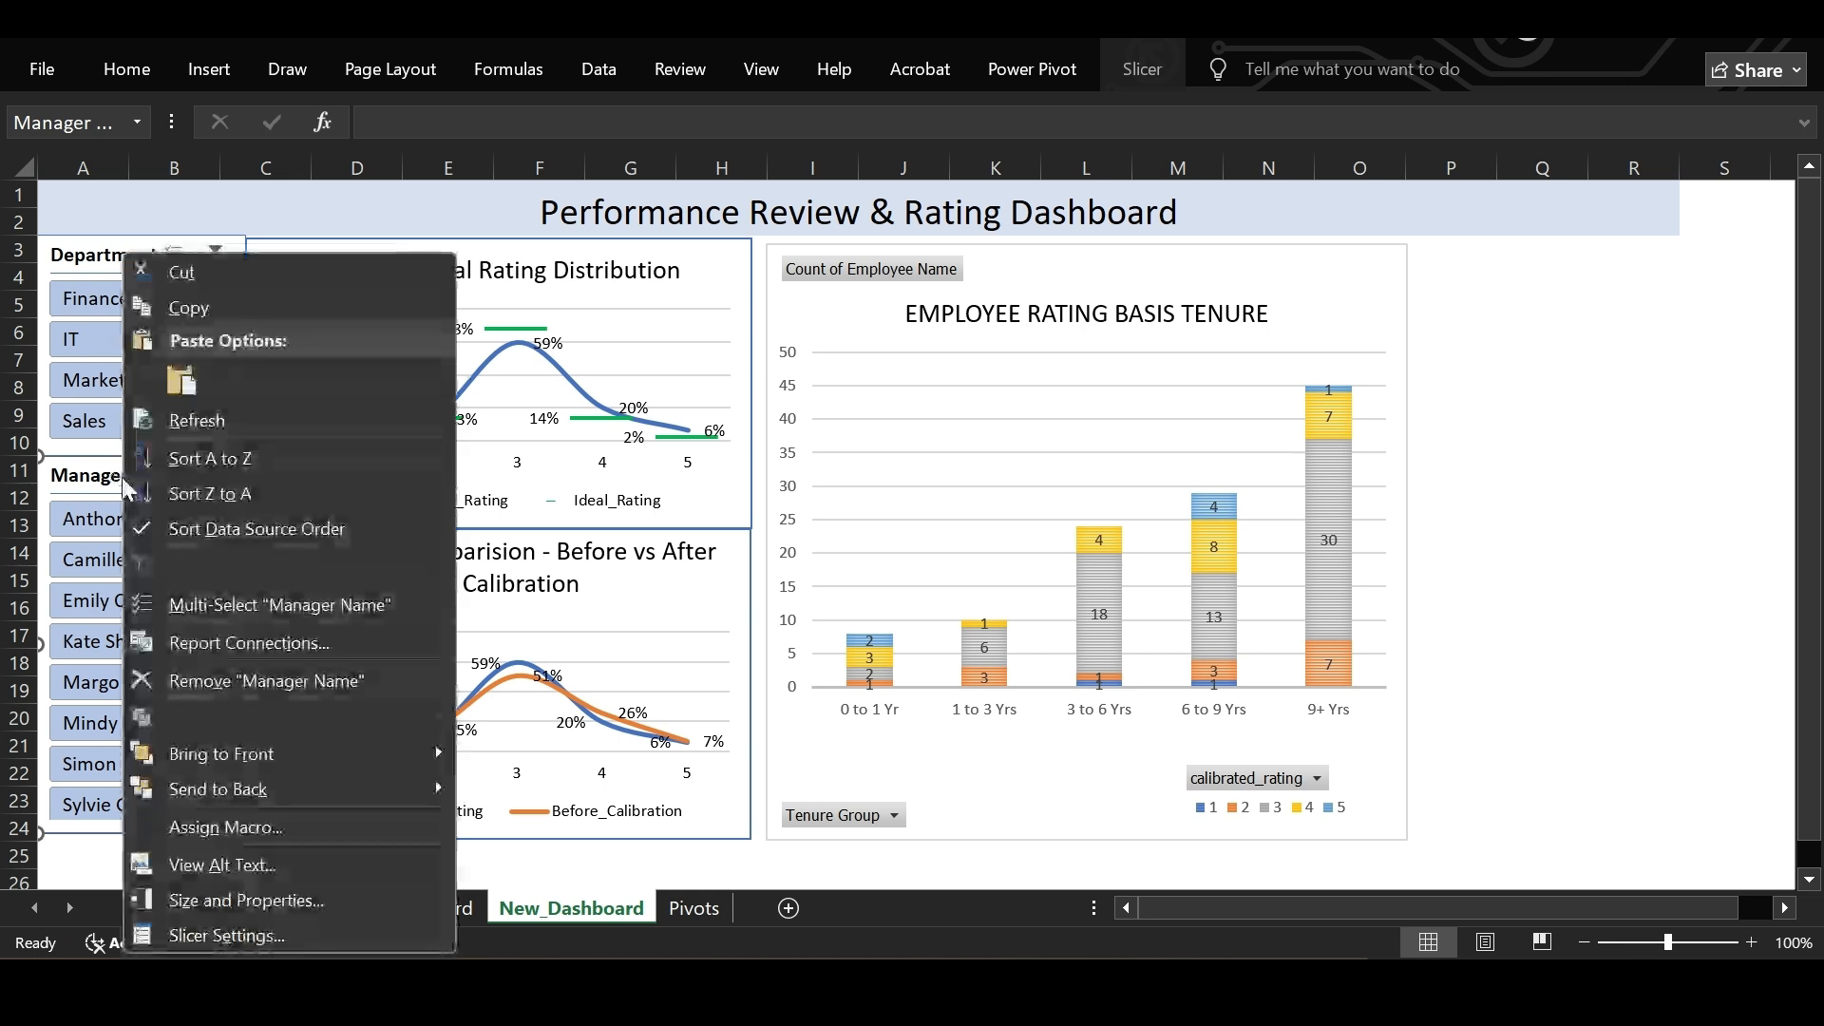
click(259, 646)
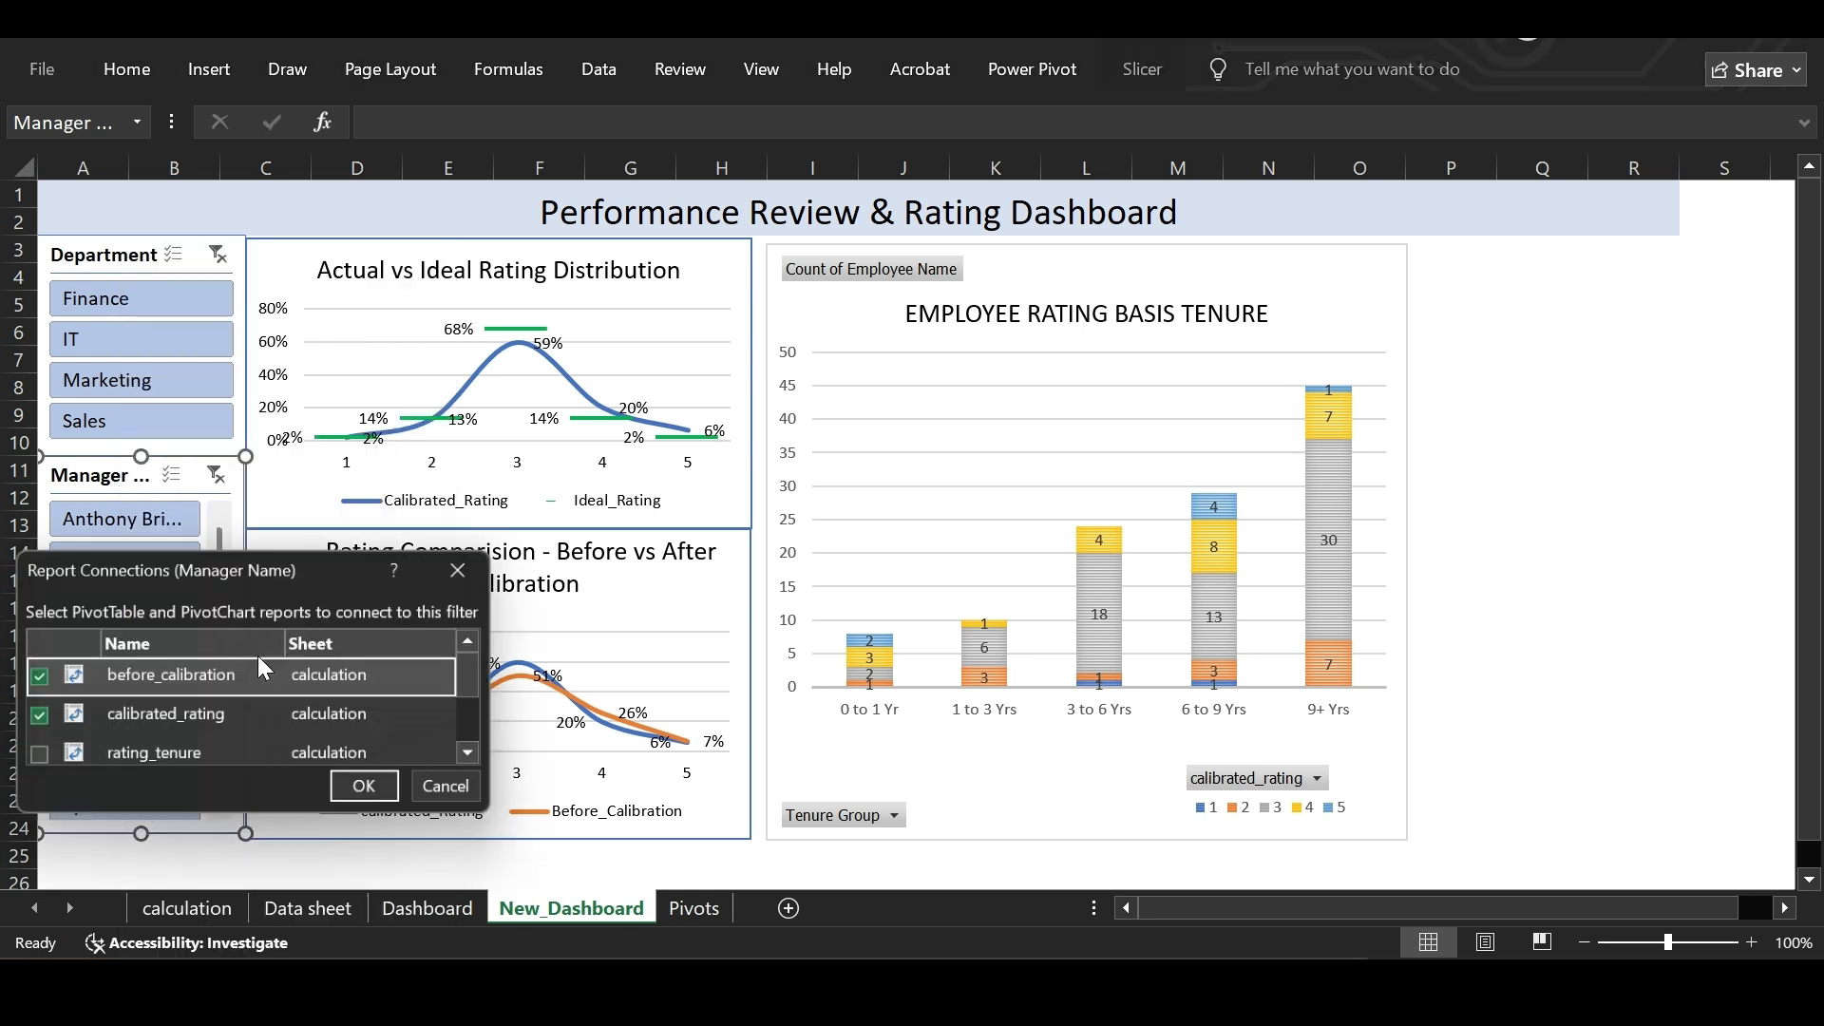
click(33, 758)
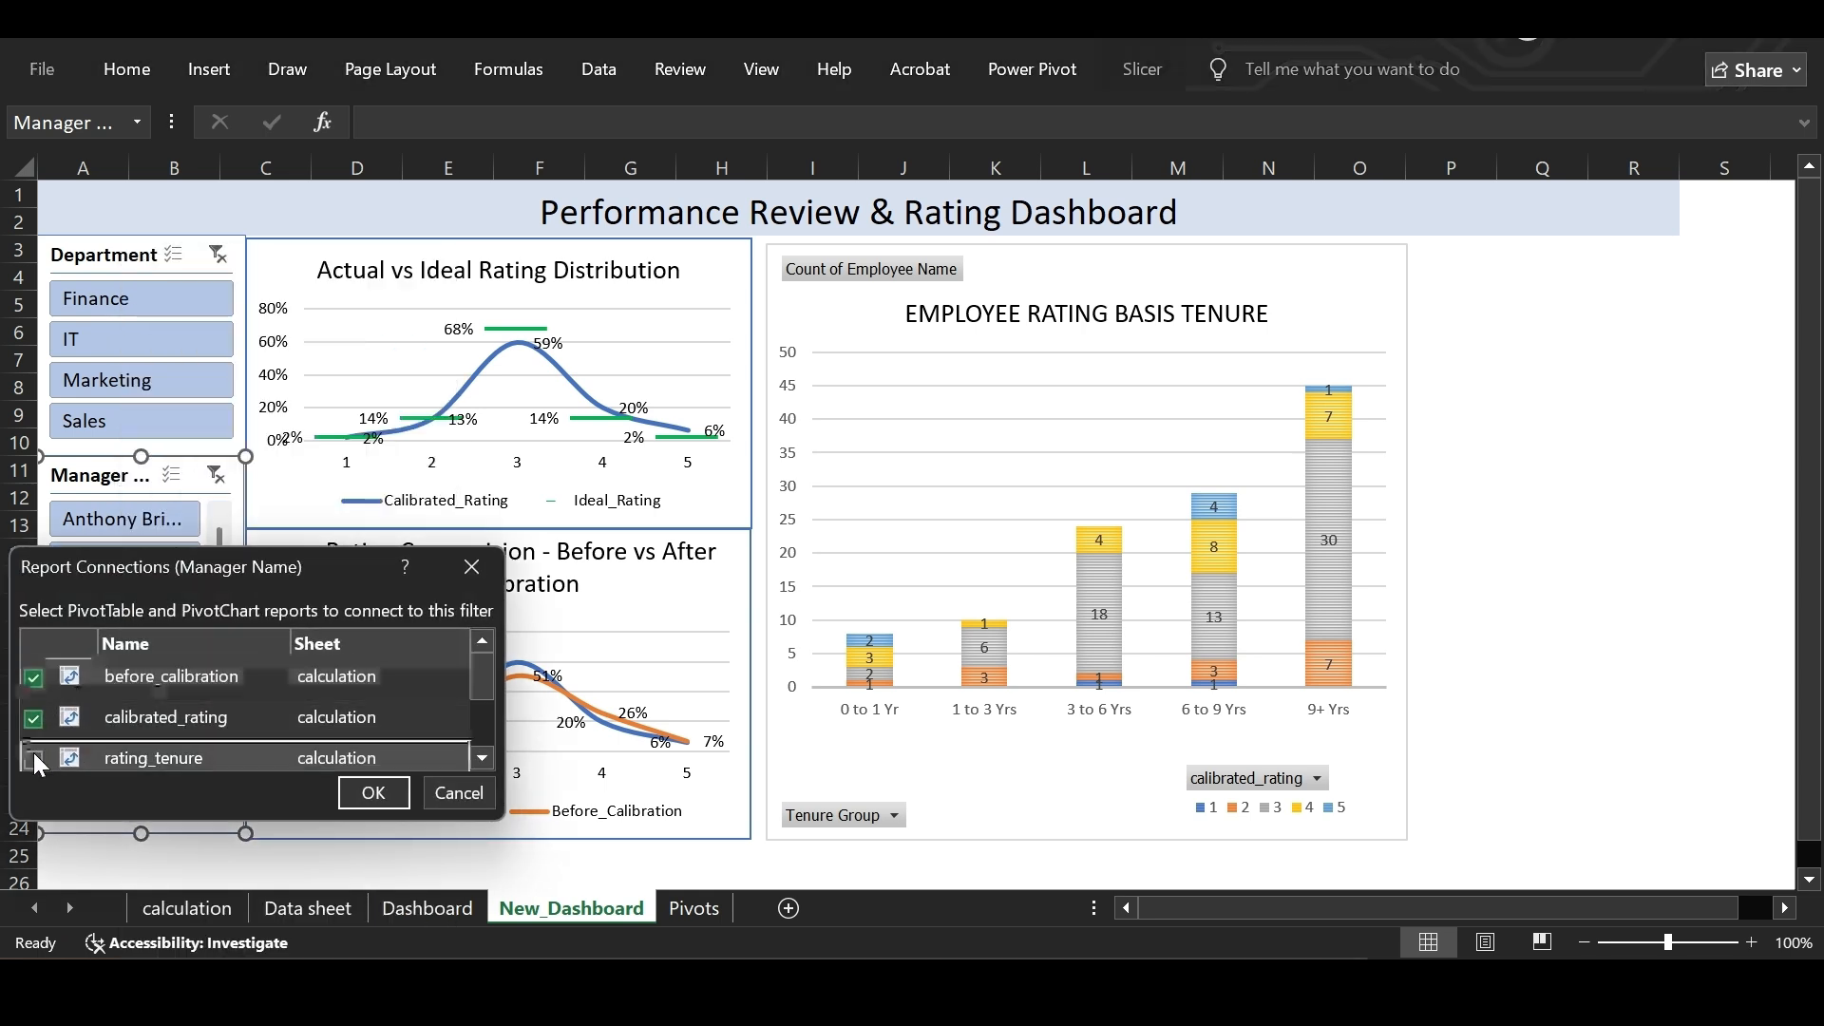
click(369, 794)
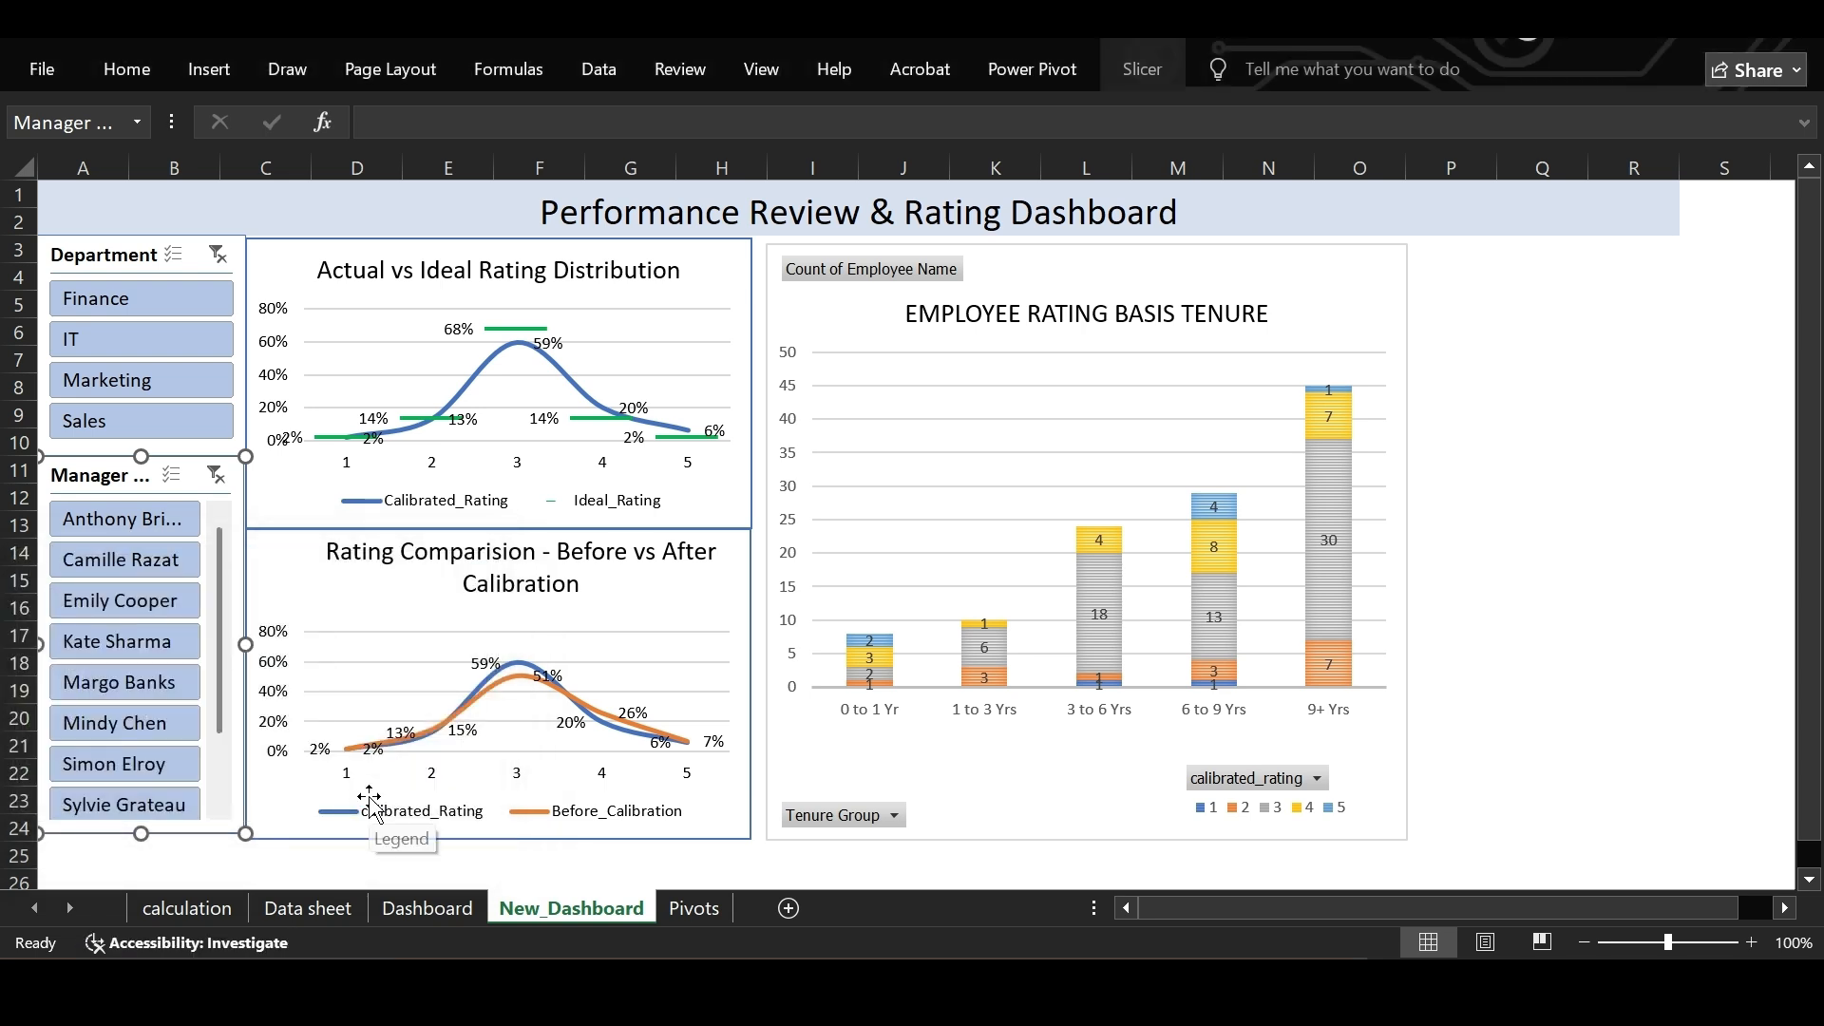
Test the Department slicer by filtering the charts to Finance and to IT, and clear the filter.
click(91, 300)
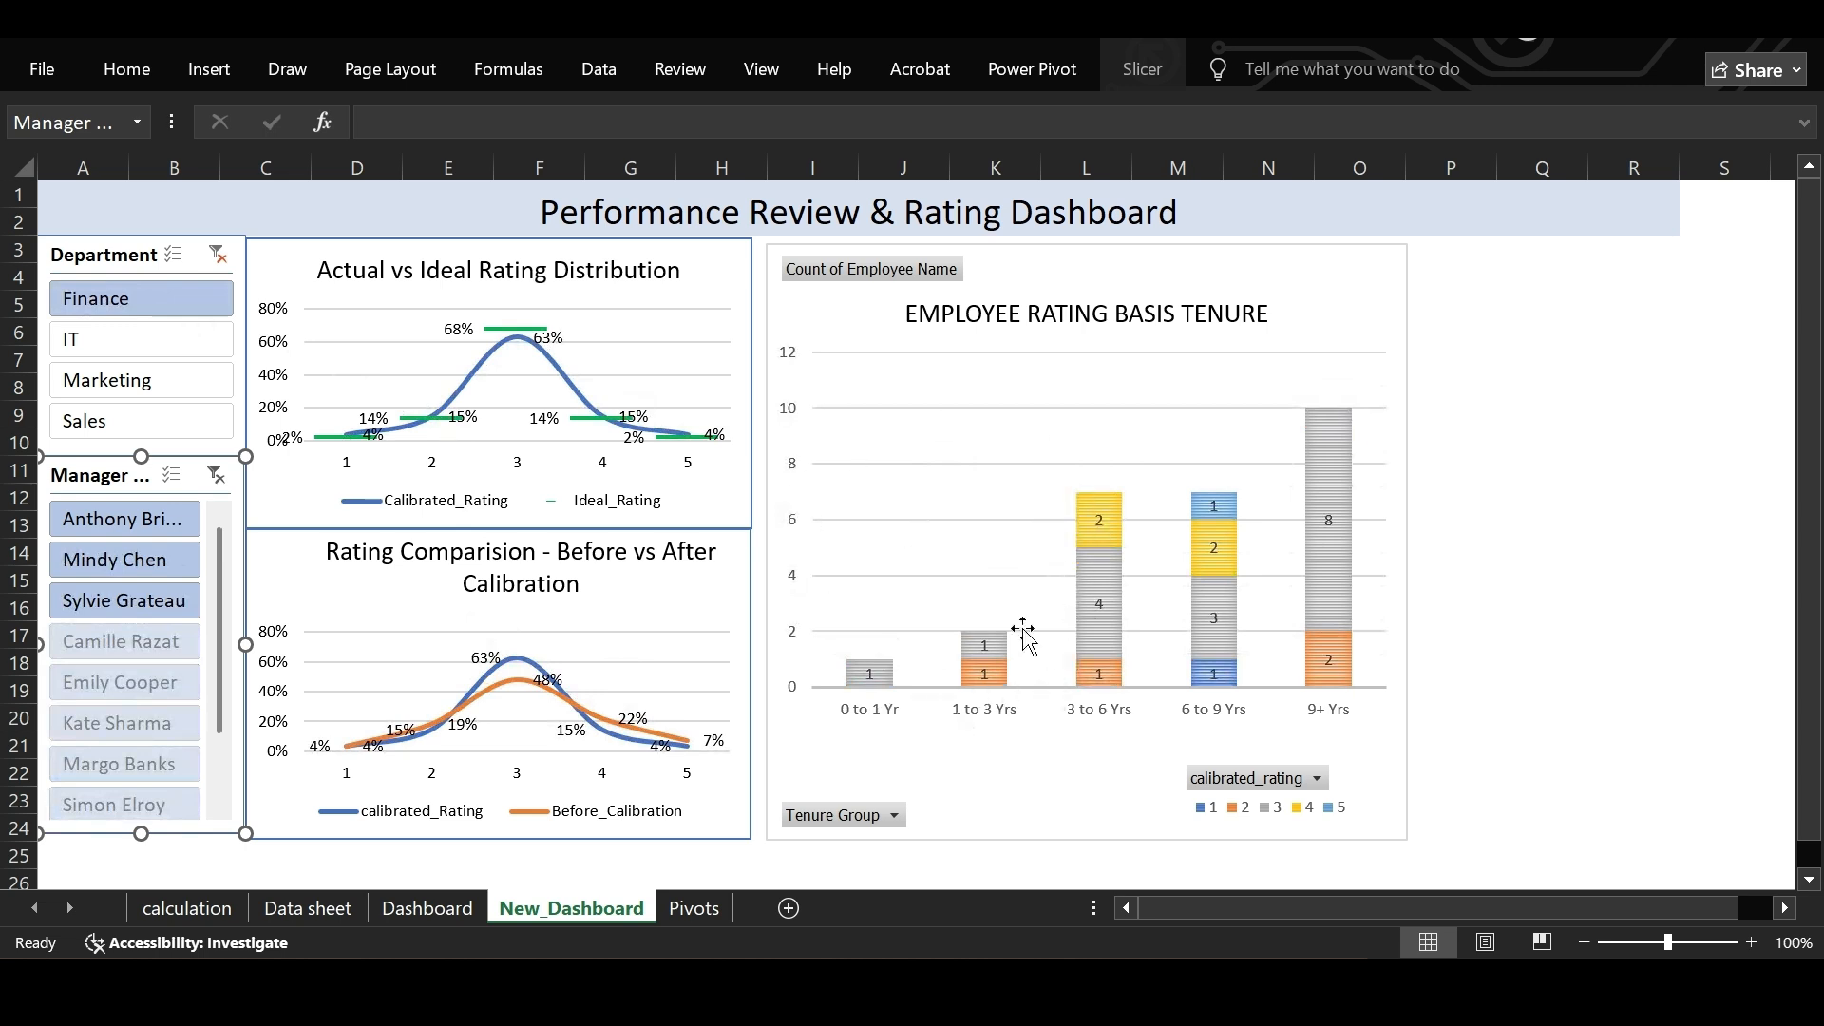
click(95, 340)
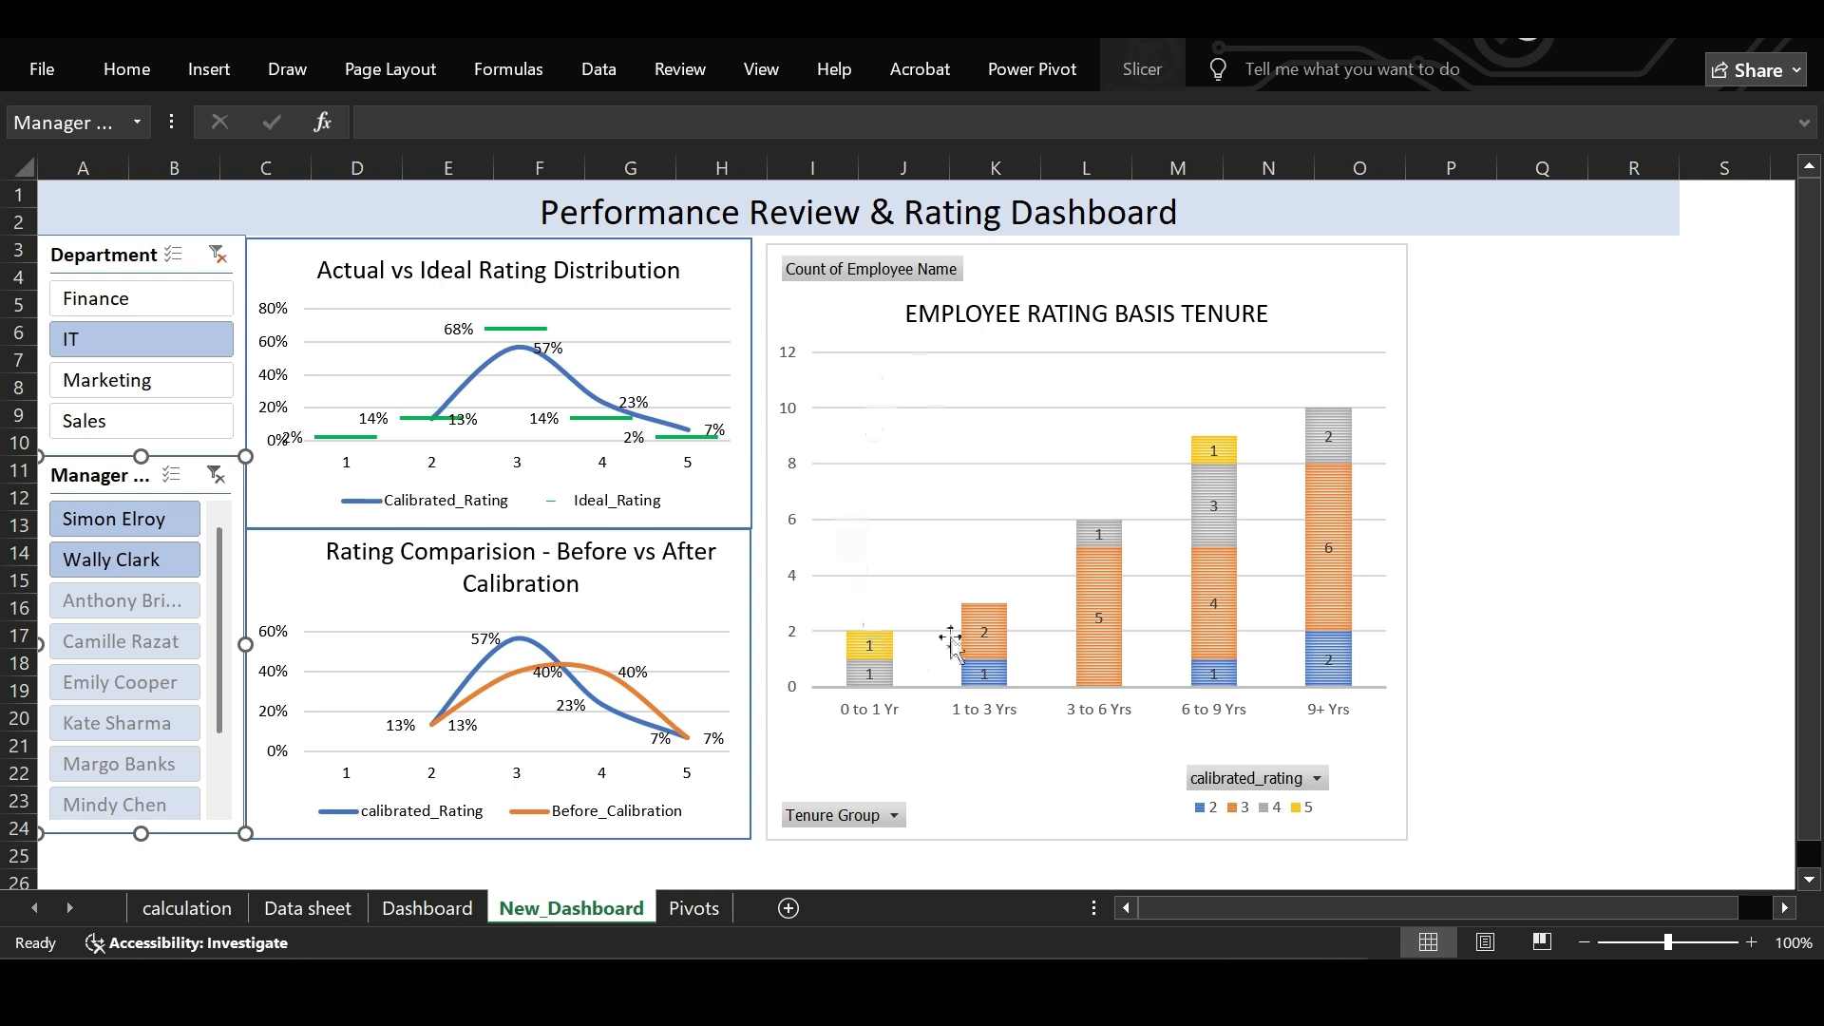
click(217, 255)
Reapply the blue outlined shape style with black text to the Employee Rating Basis Tenure chart and deselect it.
click(1088, 263)
click(1408, 78)
click(581, 147)
click(601, 283)
click(126, 68)
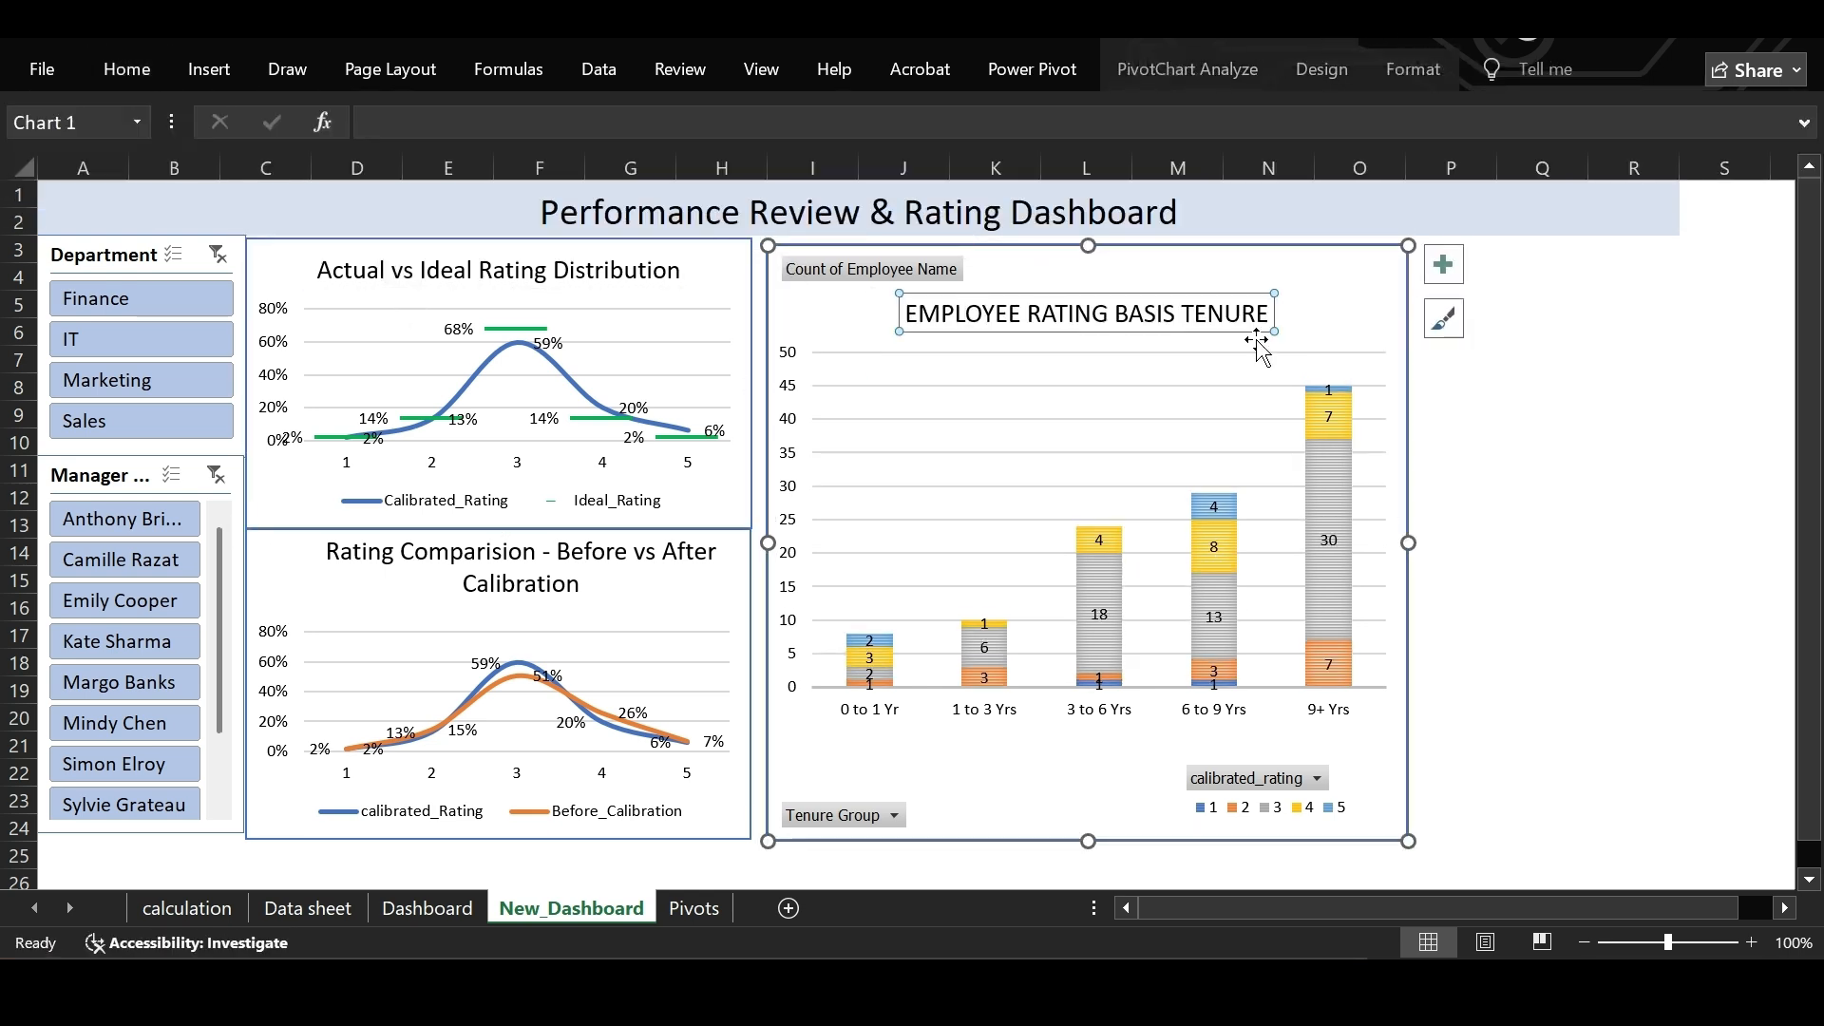
click(1430, 385)
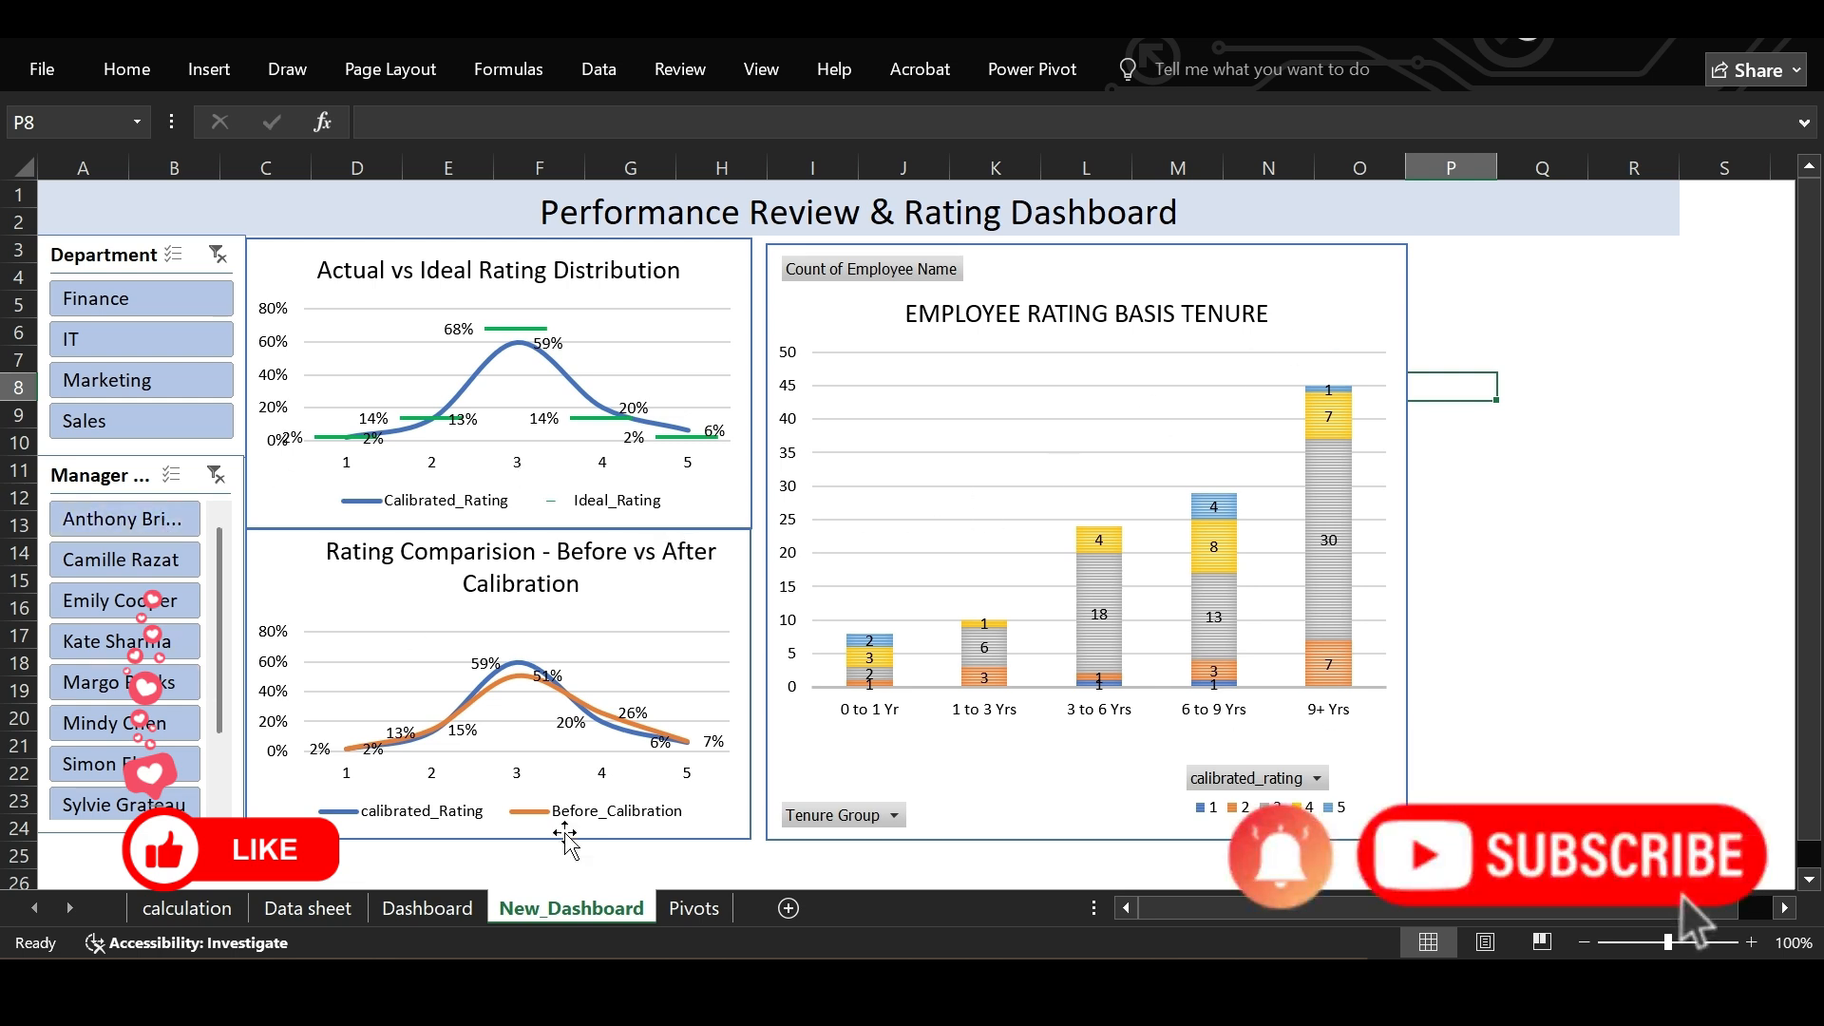
Open the Dashboard sheet to view the original performance review dashboard.
click(428, 909)
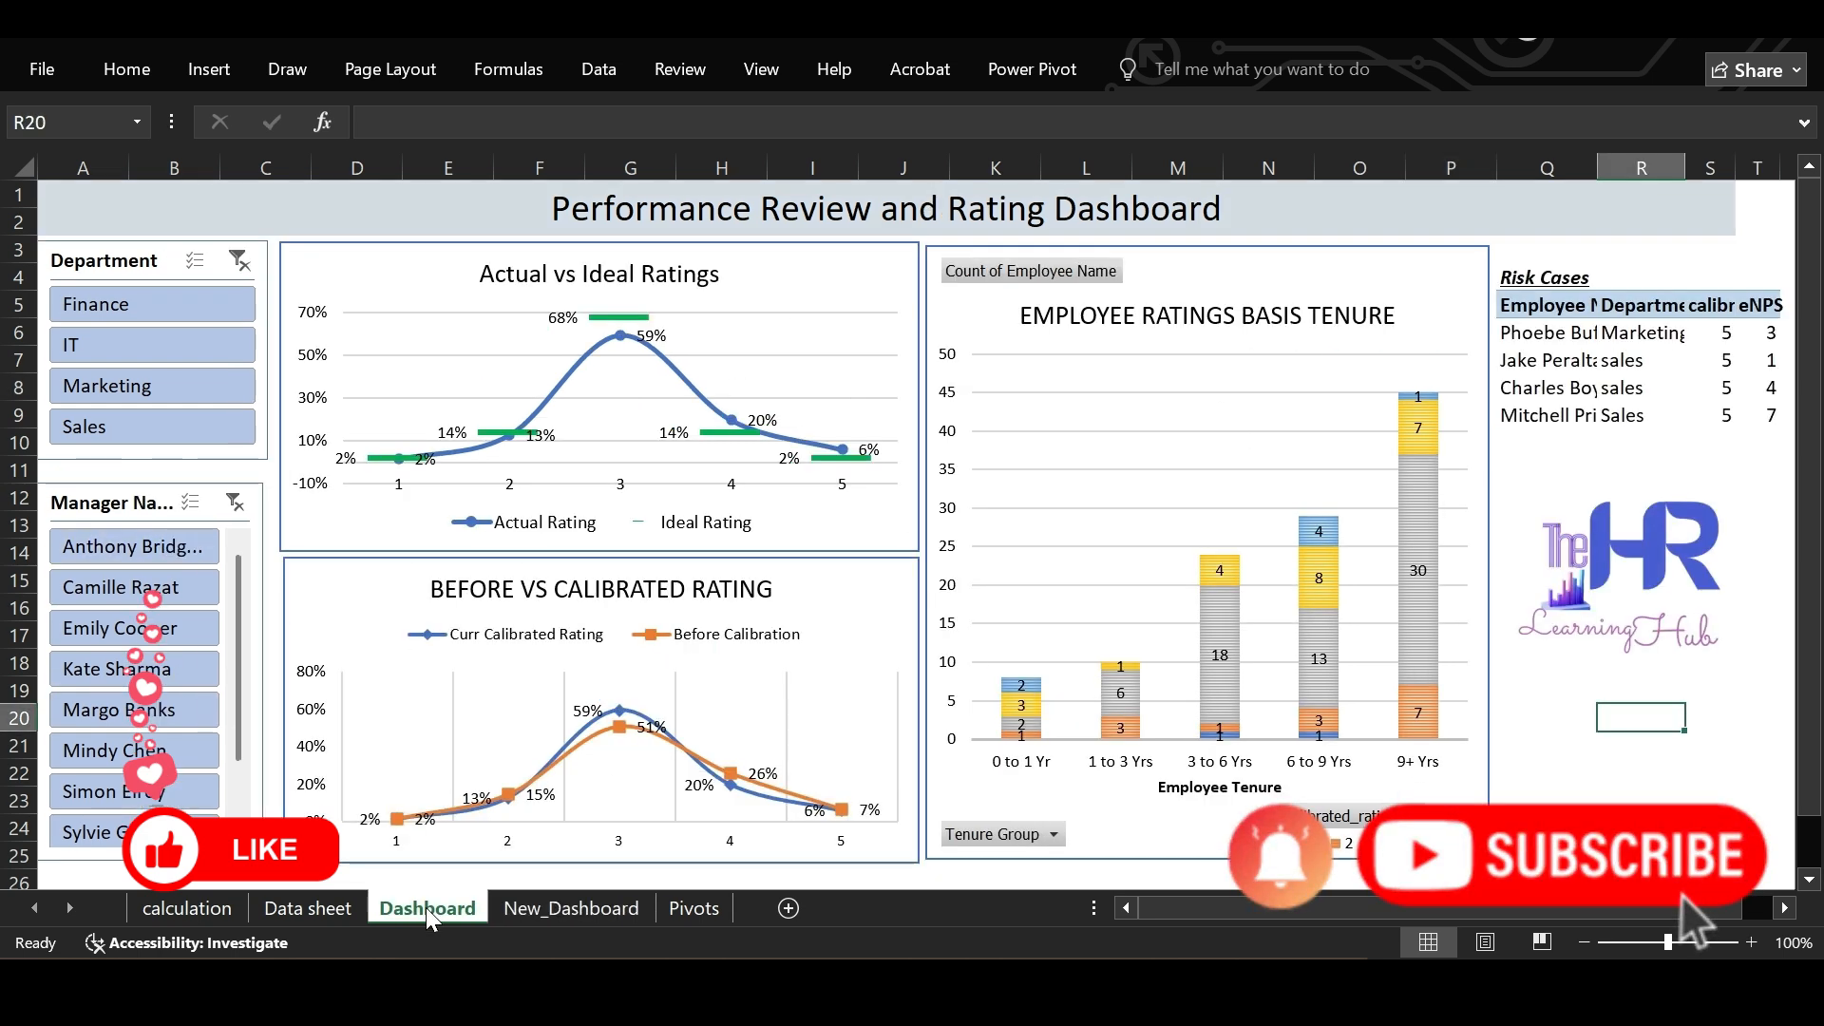